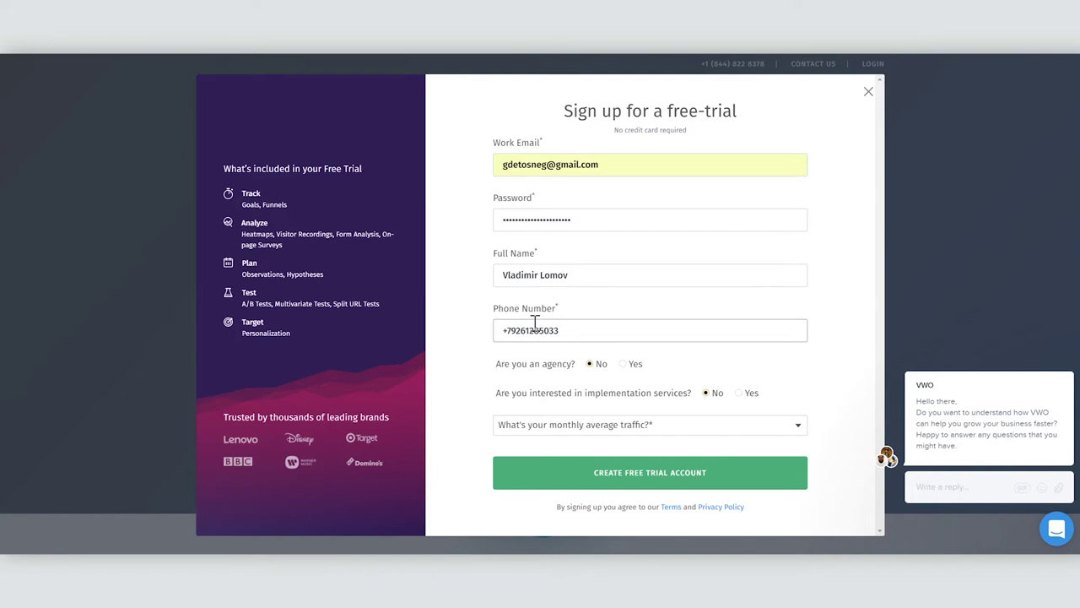
- Select the monthly average traffic, replace the work email, and create the free trial account
left_click(590, 462)
left_click(615, 480)
left_click_drag(595, 173, 496, 165)
key("ctrl+v")
left_click(651, 473)
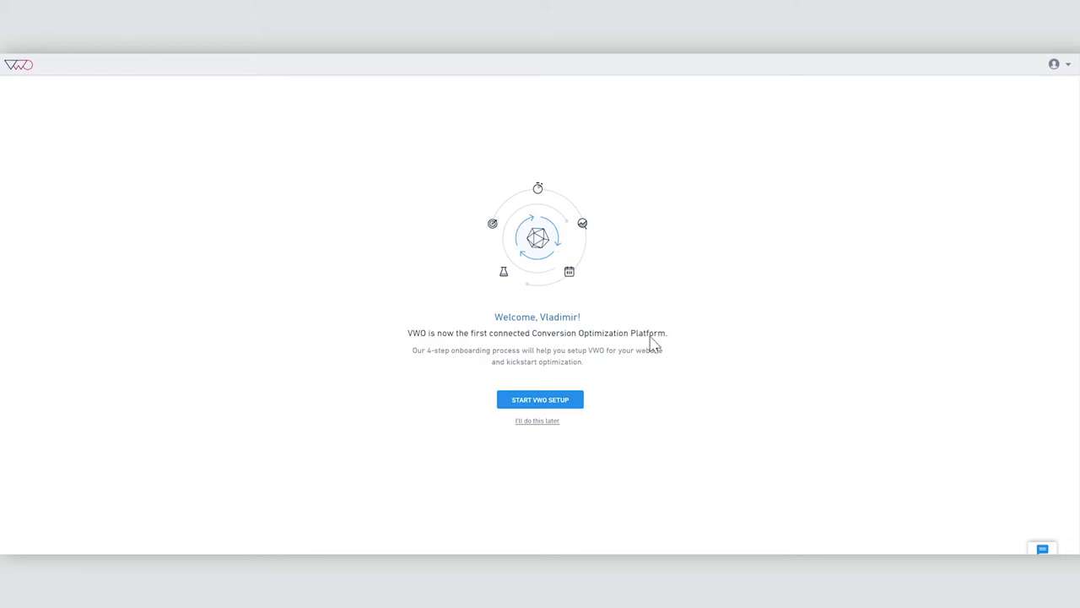
- Start the VWO setup and proceed through the website and goal type stages to the Increase Engagement goal details
left_click(546, 404)
left_click(839, 241)
left_click(839, 281)
left_click(846, 284)
left_click(847, 313)
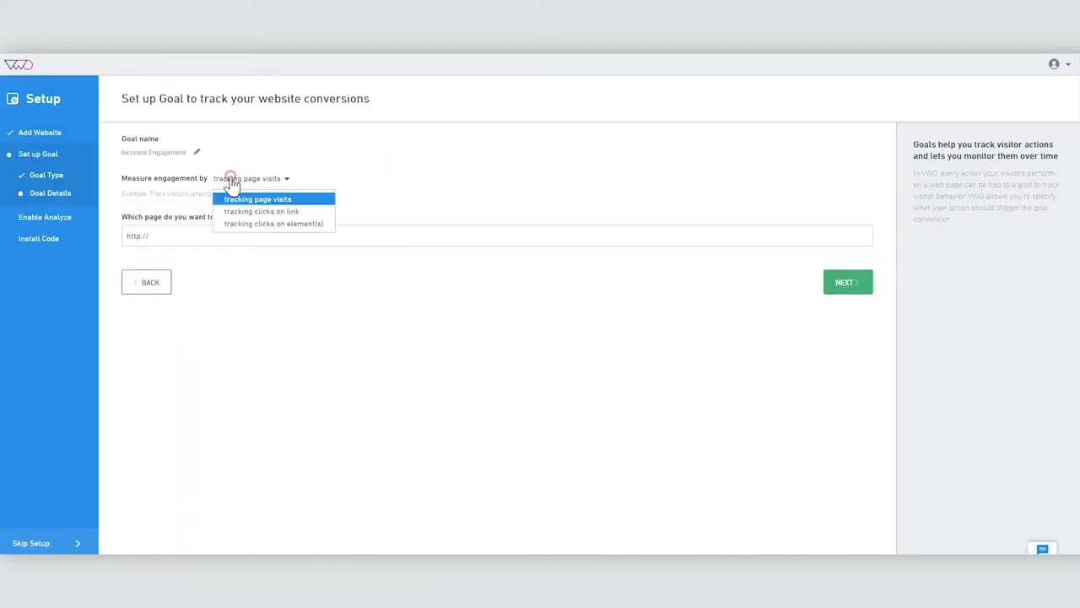
- Set the goal to measure engagement by tracking clicks on link and name it "Просмотр видео"
left_click(253, 178)
left_click(242, 205)
left_click(195, 152)
type("Просмотр видео")
left_click(192, 236)
type("https://suelta.ru/kontakty/")
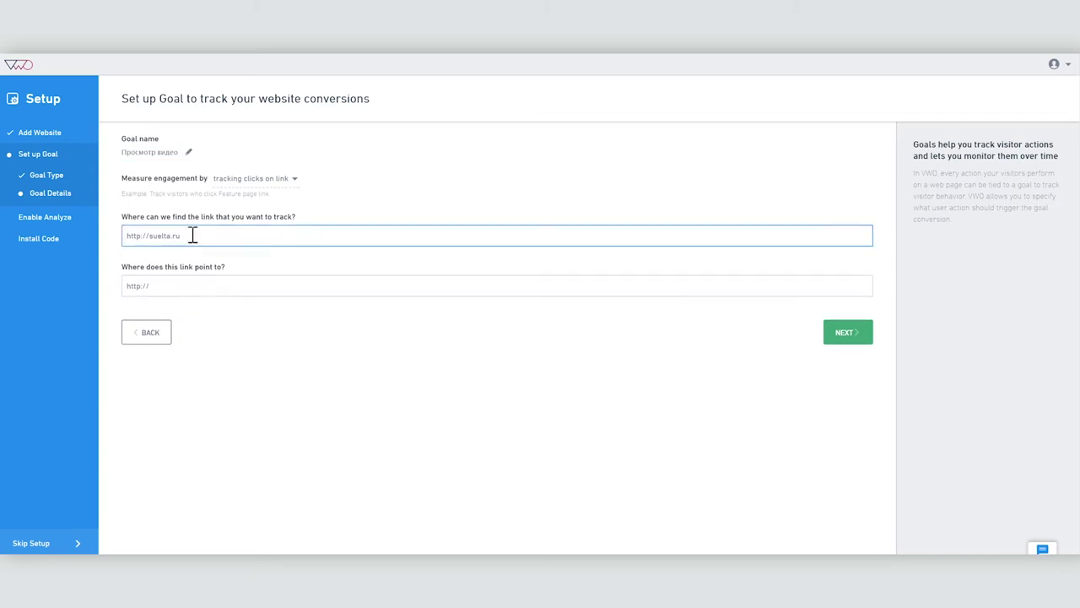
left_click(174, 286)
left_click(852, 332)
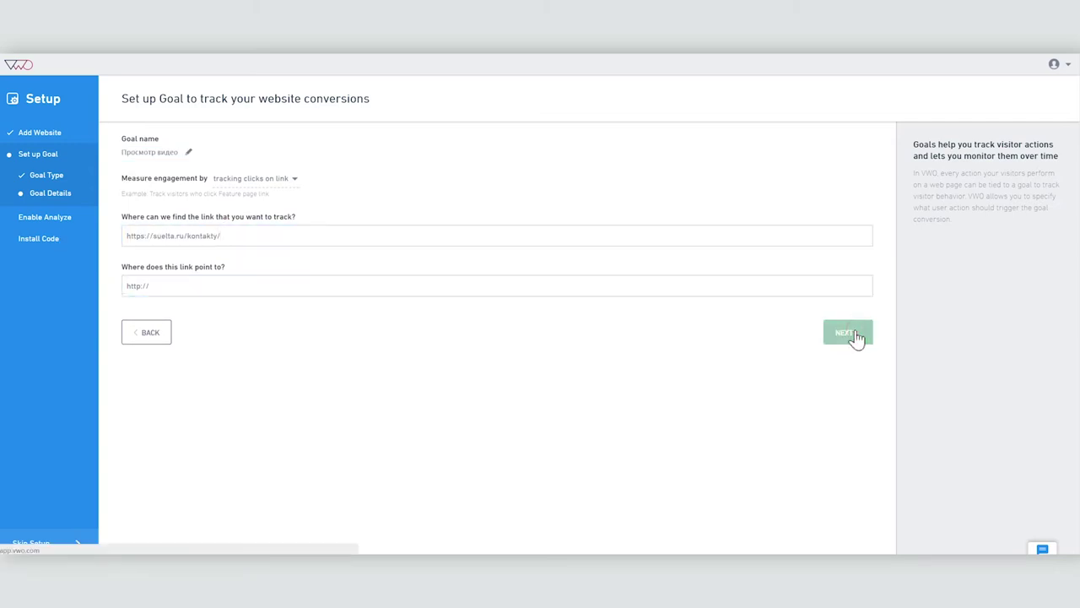
left_click(854, 338)
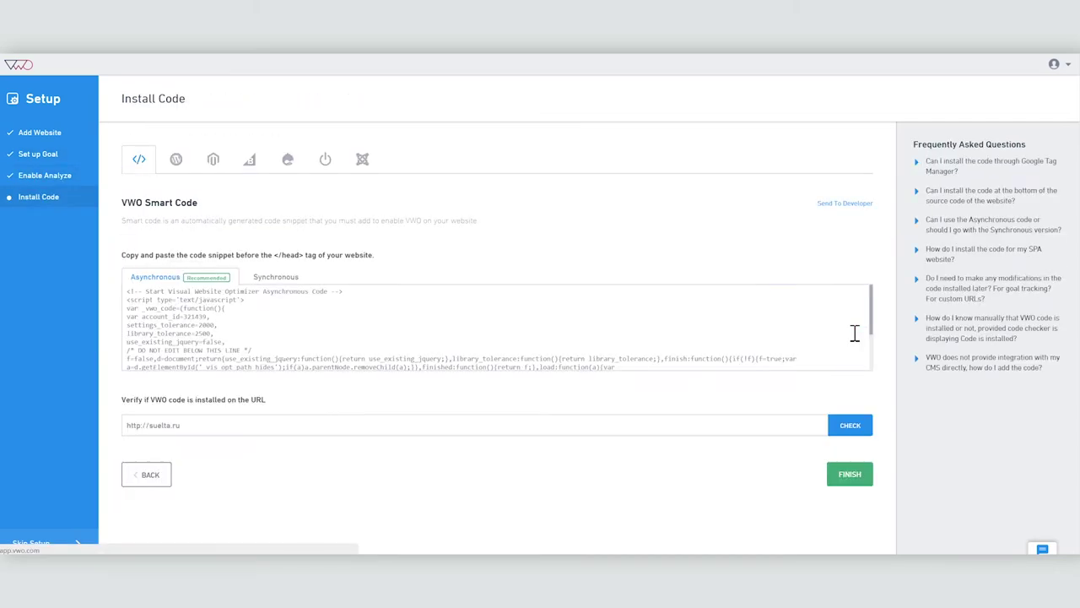
- Select the asynchronous Smart Code snippet and examine it through to its end
left_click_drag(126, 288, 569, 419)
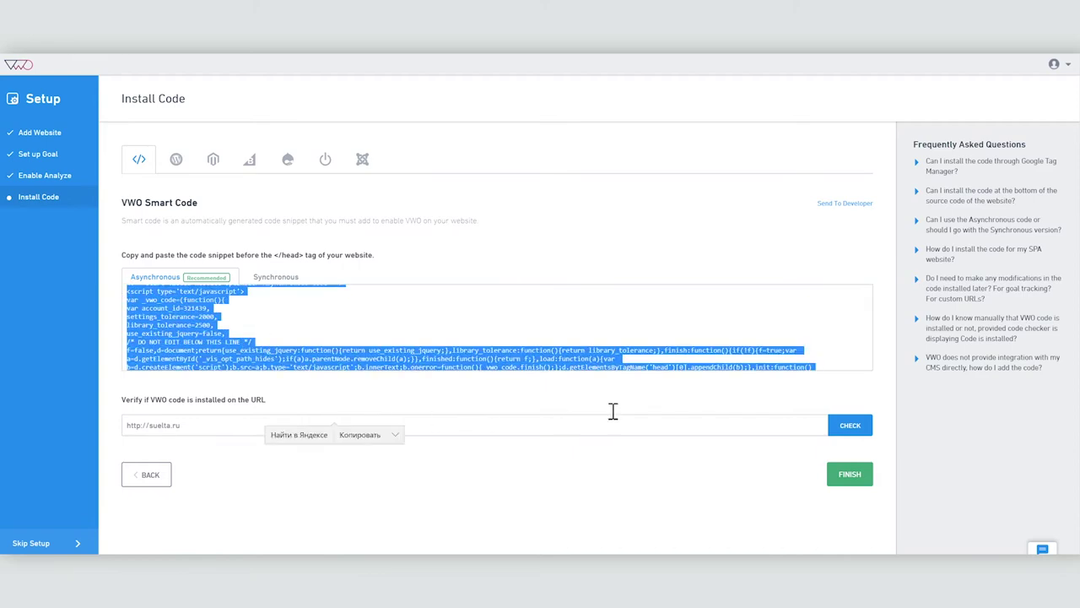
left_click_drag(869, 314, 864, 379)
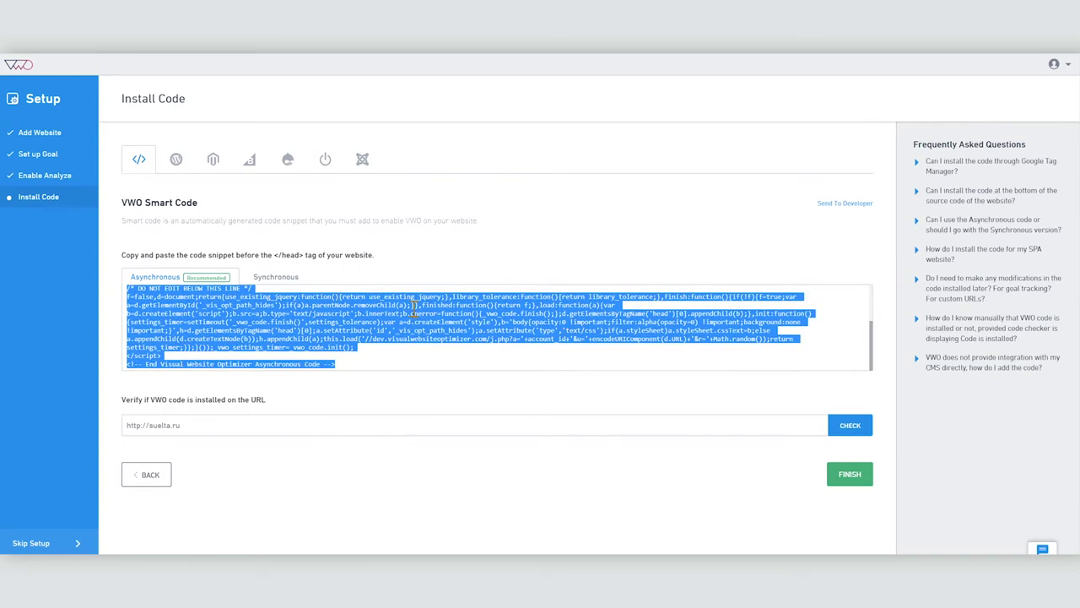
- Open the plugin download page from the WordPress installation guide and copy the plugin's name
left_click(175, 160)
left_click(238, 272)
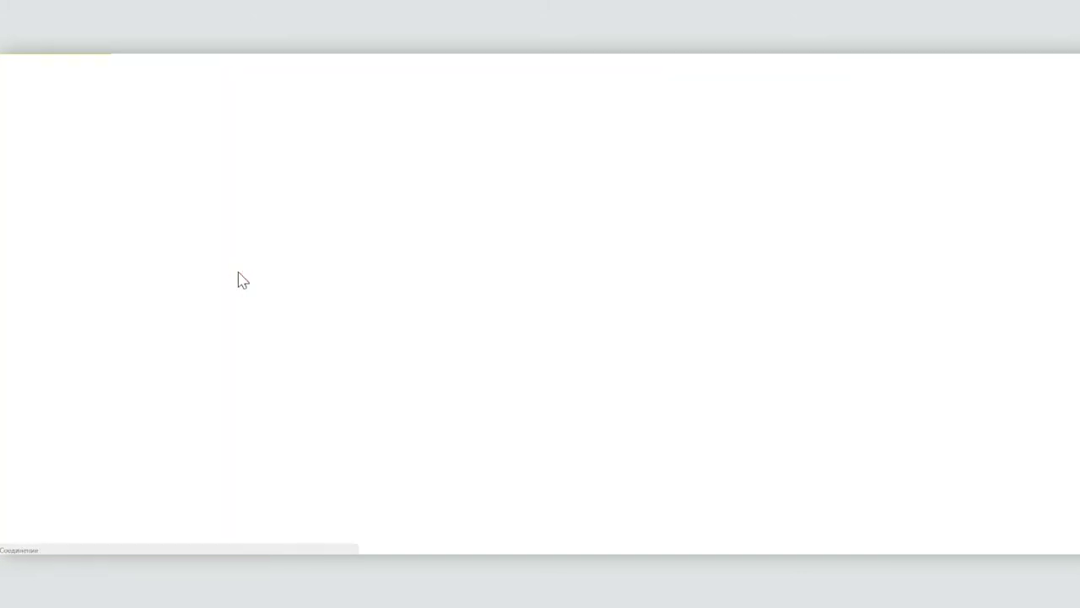
left_click_drag(537, 207, 329, 204)
key("ctrl+c")
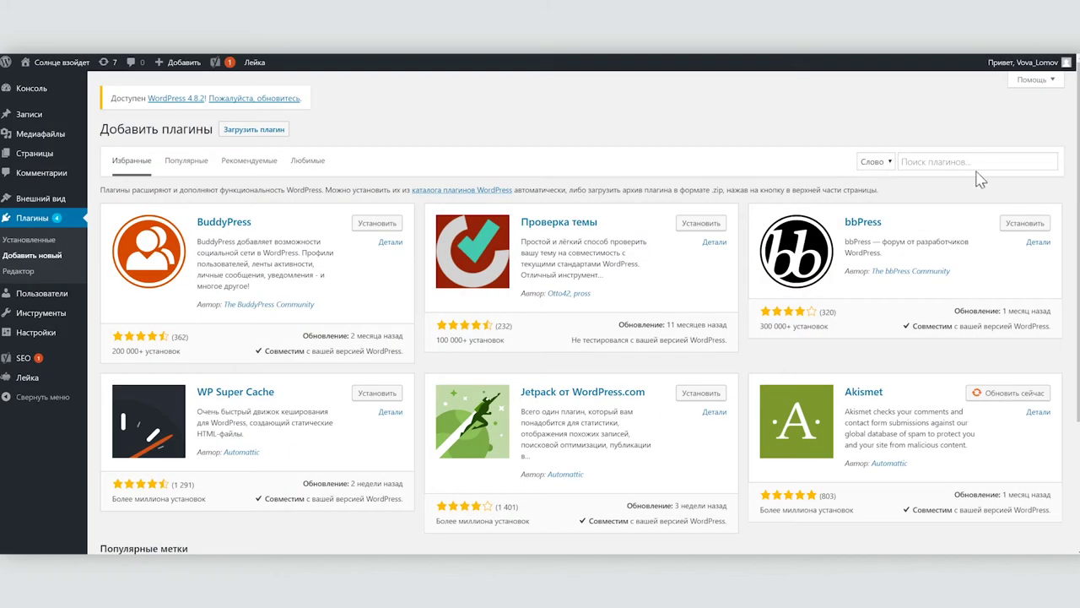
- Search for the copied plugin name in WordPress, and install and activate the VWO plugin
left_click(965, 164)
key("ctrl+v")
left_click(371, 221)
left_click(371, 221)
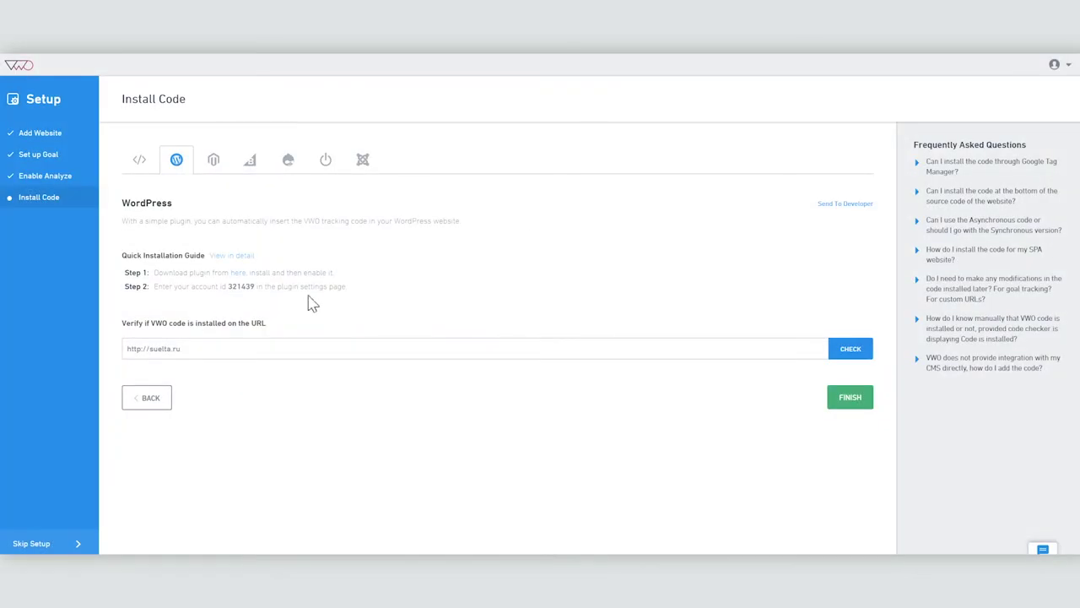
- Copy the VWO account ID from the installation guide into the WordPress plugin's settings and save the changes
left_click_drag(230, 285, 296, 289)
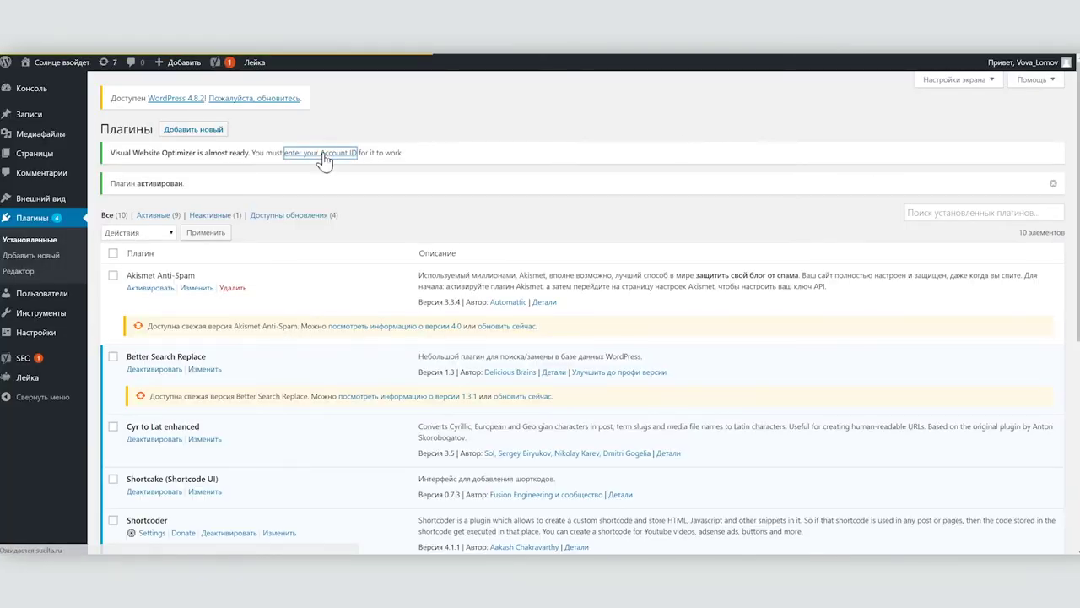
left_click(342, 154)
left_click(262, 208)
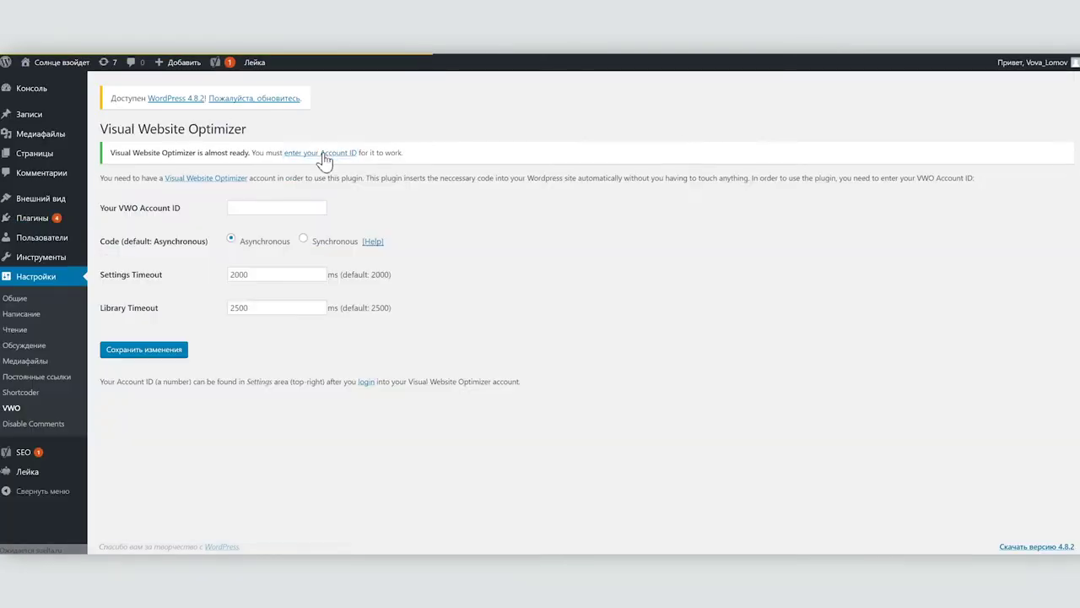
left_click(160, 353)
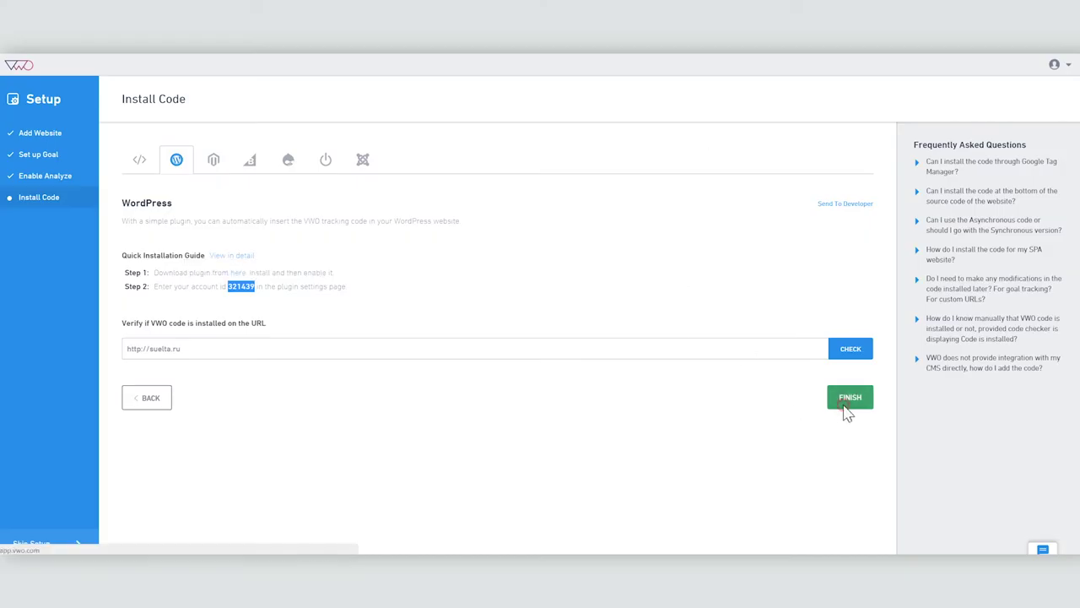
- Finish the VWO account setup and start creating a new A/B test campaign
left_click(846, 400)
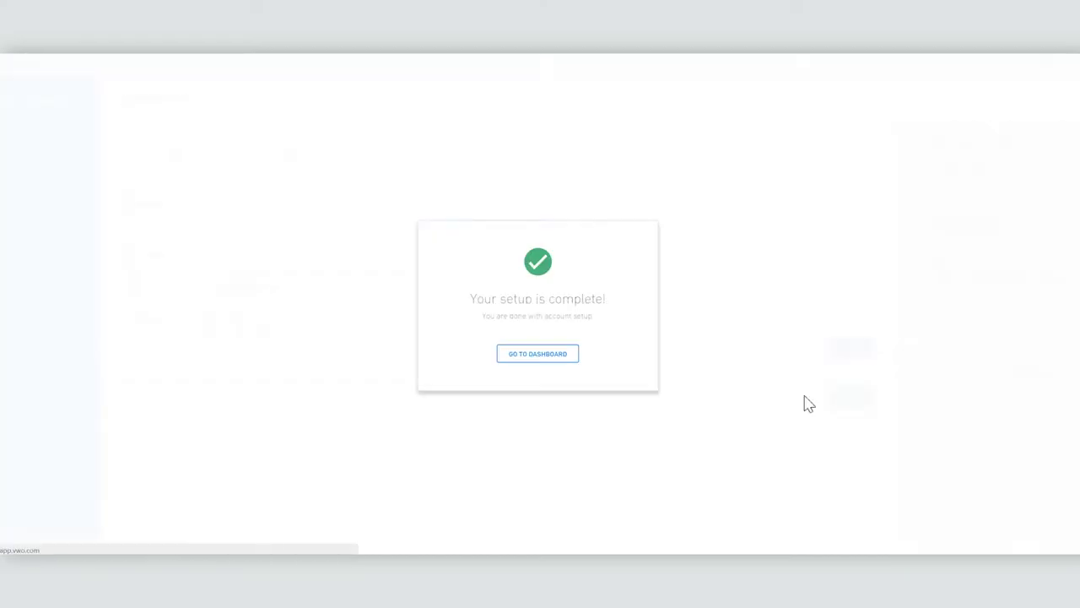
left_click(521, 355)
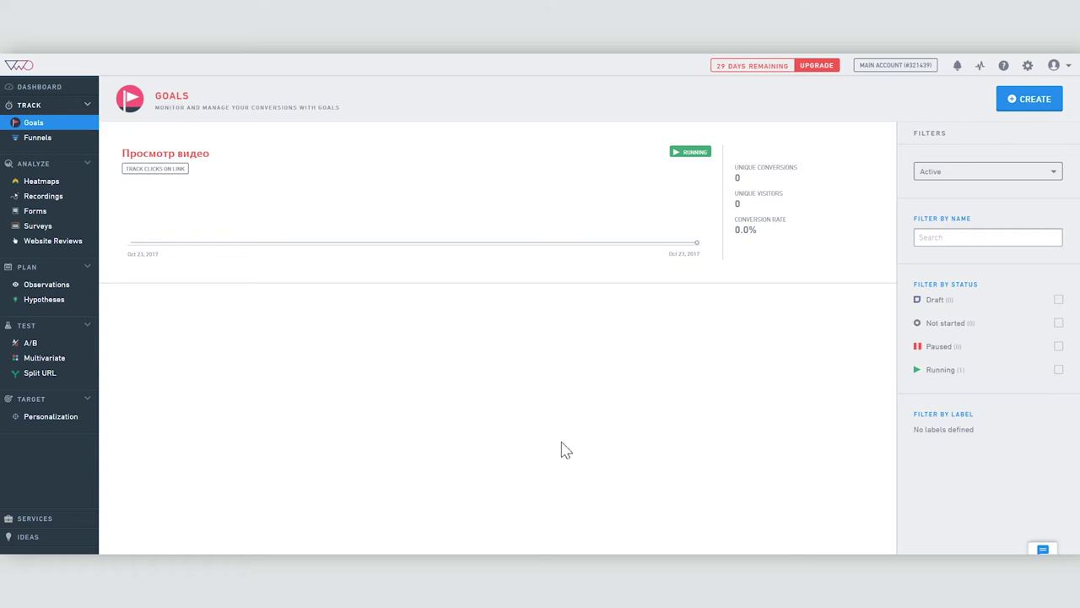
left_click(26, 345)
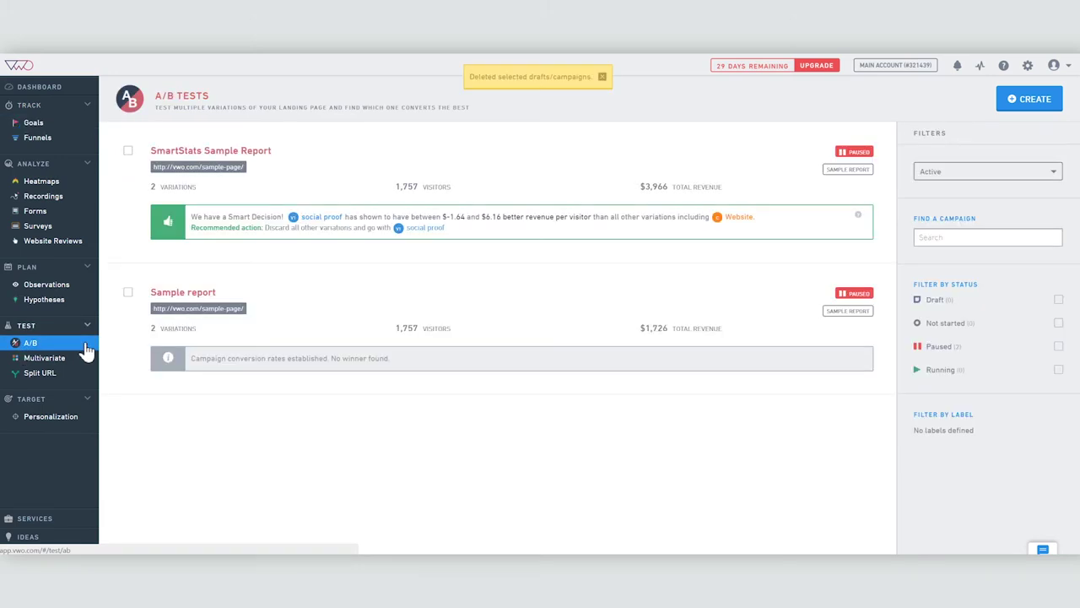
left_click(1034, 98)
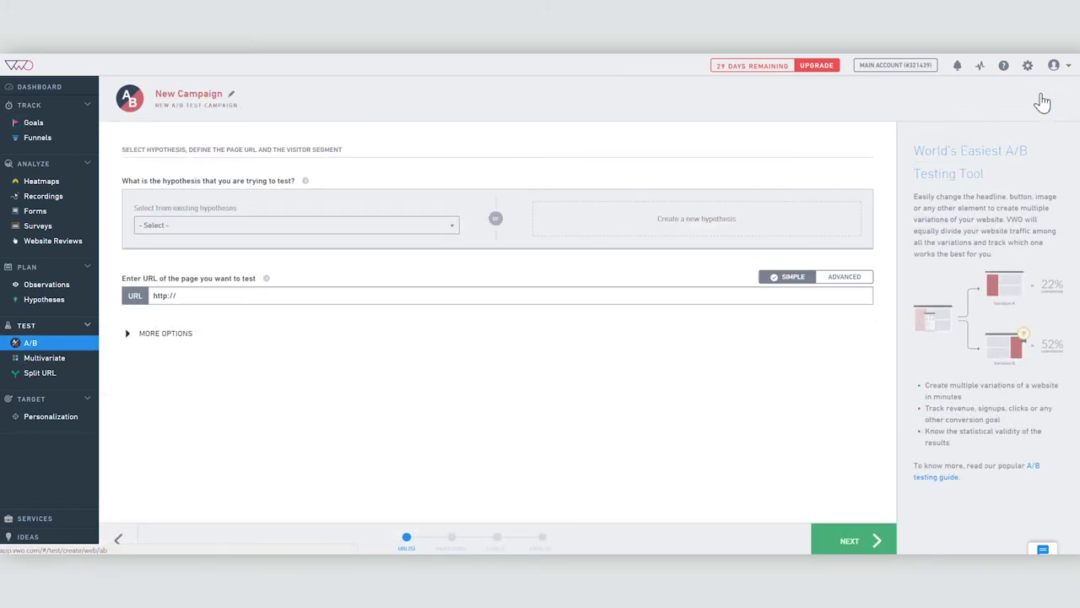
left_click(387, 223)
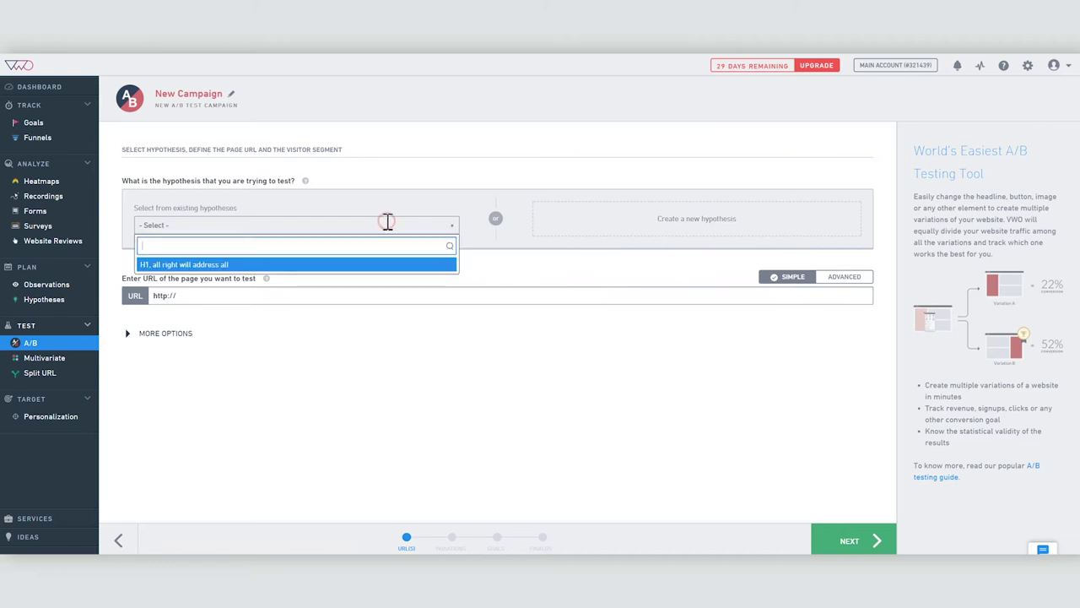
left_click(250, 265)
left_click(214, 270)
key("ctrl+a")
type("https://suelta.ru/kontakty/")
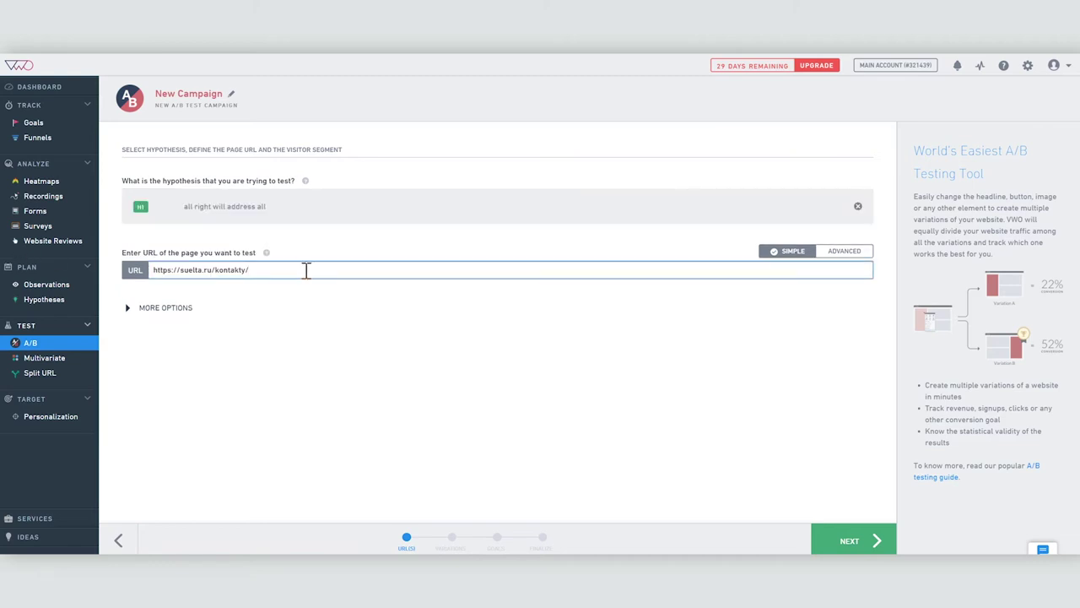
left_click(841, 541)
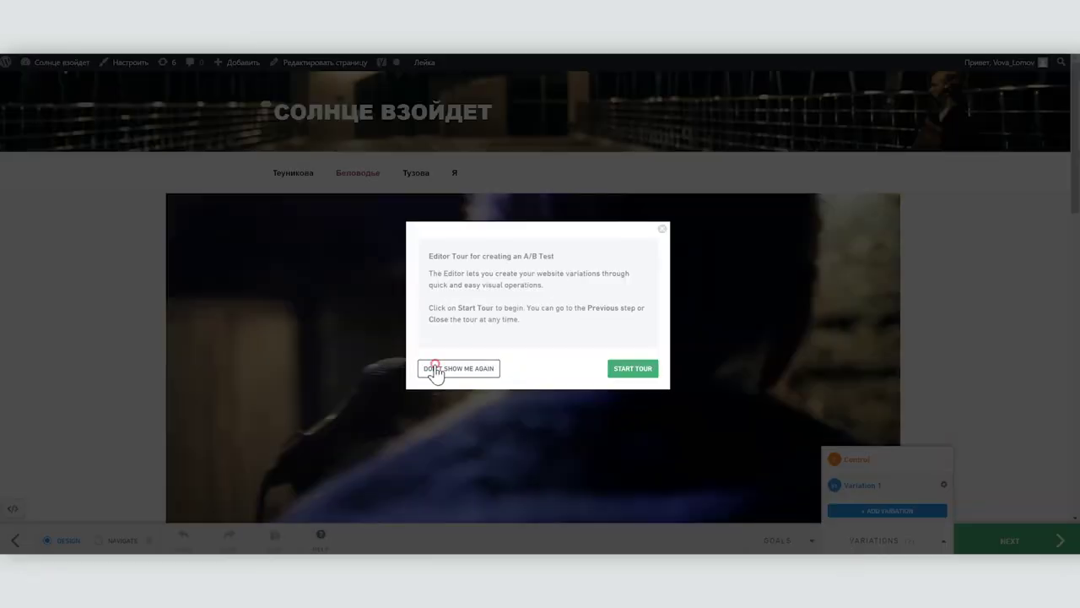
- Dismiss the editor tour permanently and change the text colour of the "Беловодье" heading above the paragraph to light red #f28585
left_click(433, 368)
scroll(971, 263, "down", 10)
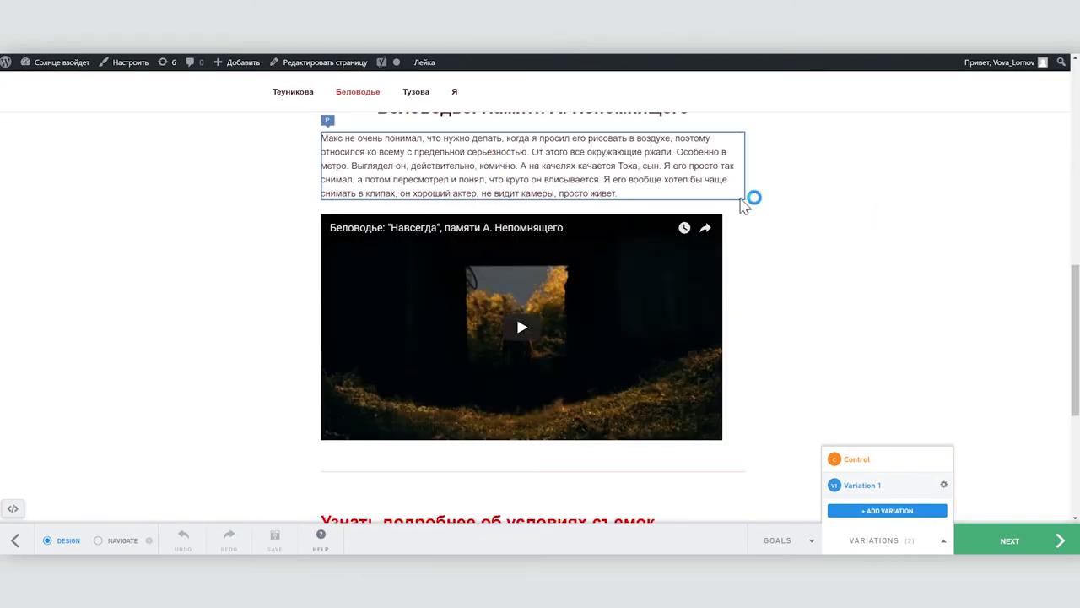
scroll(742, 198, "up", 2)
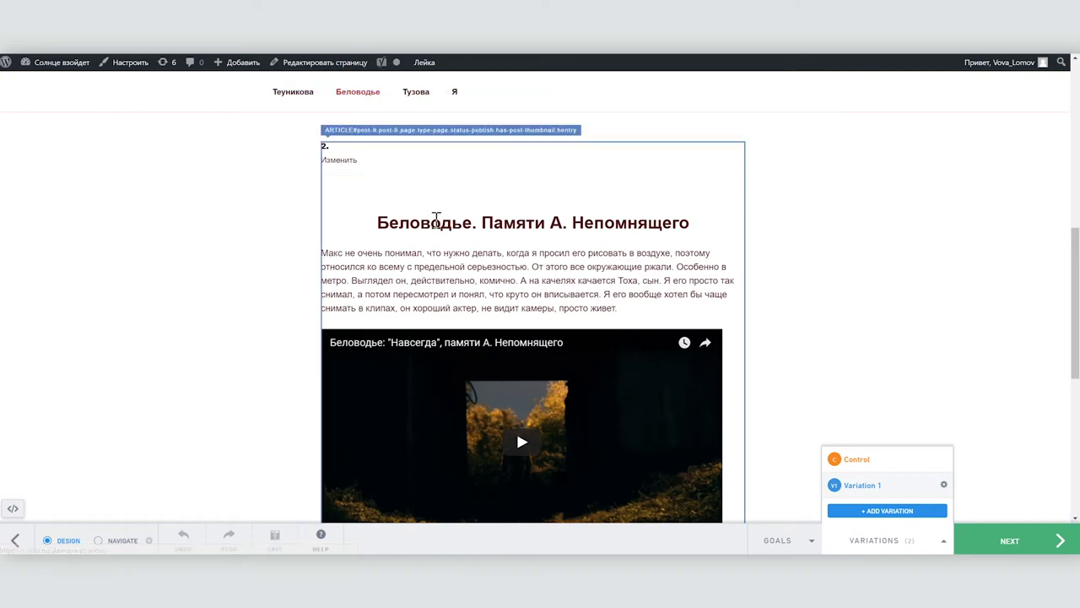
left_click(527, 218)
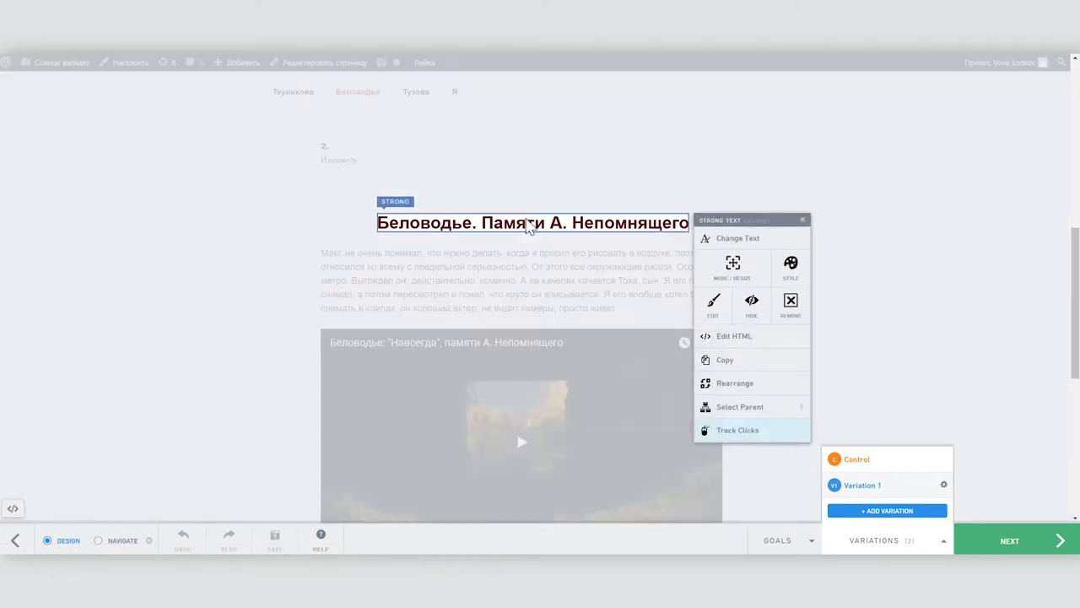
left_click(791, 265)
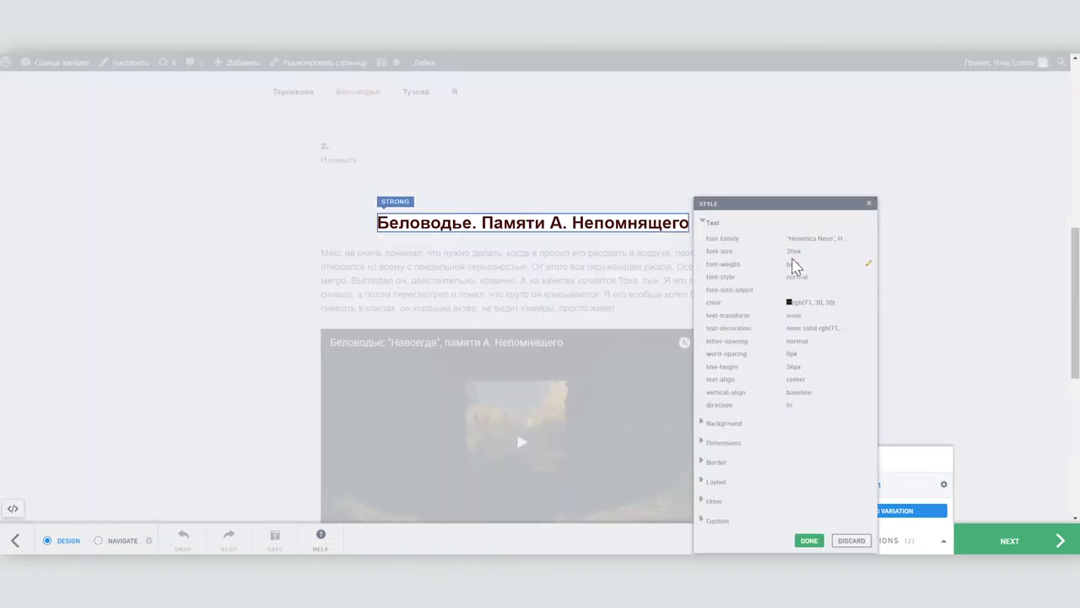
left_click(790, 304)
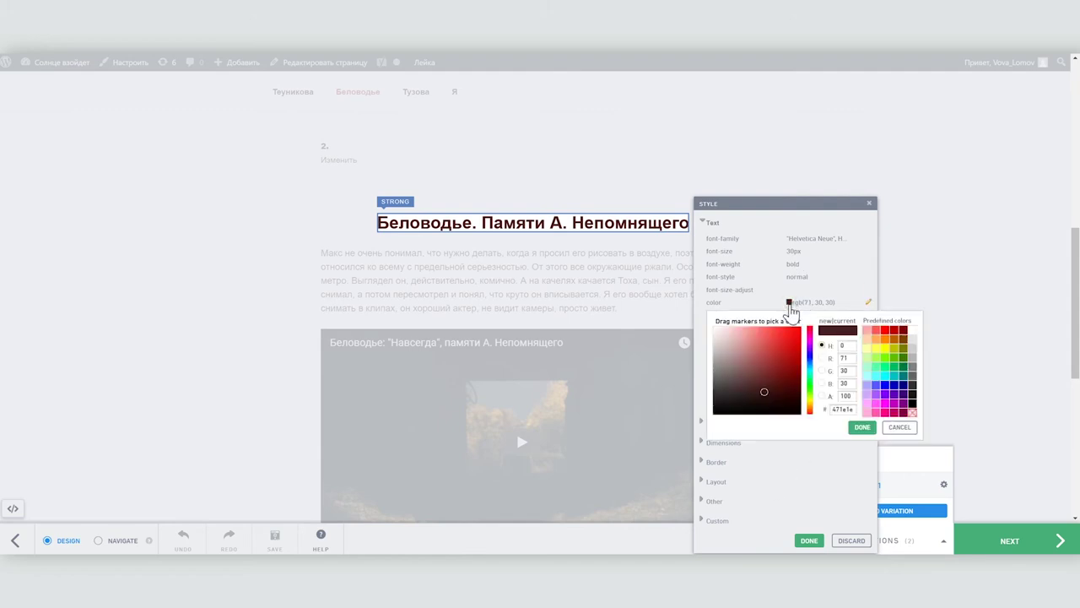
left_click(754, 331)
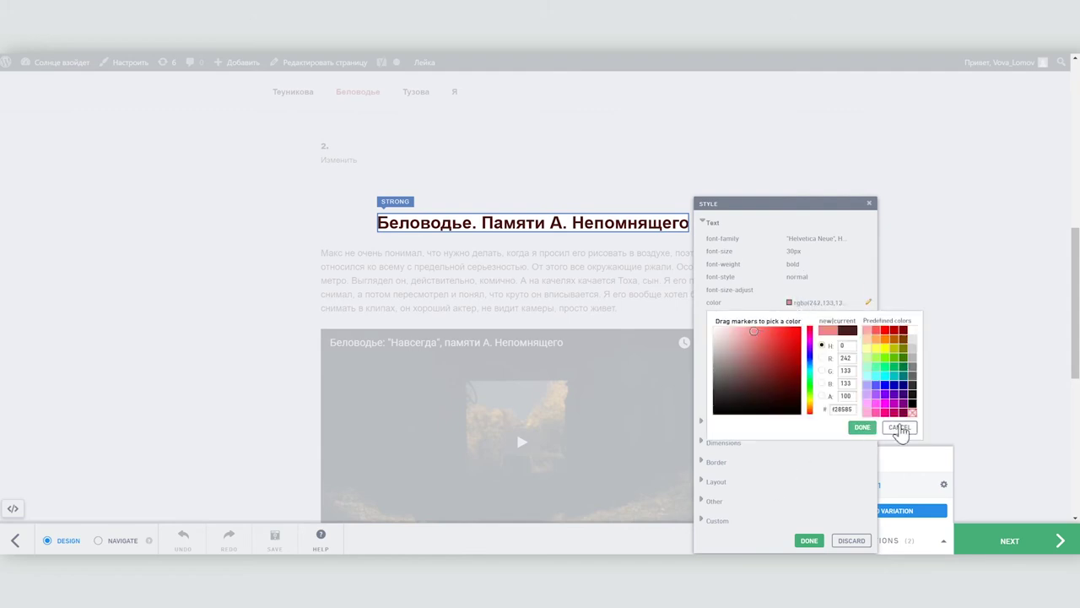
left_click(862, 427)
left_click(915, 195)
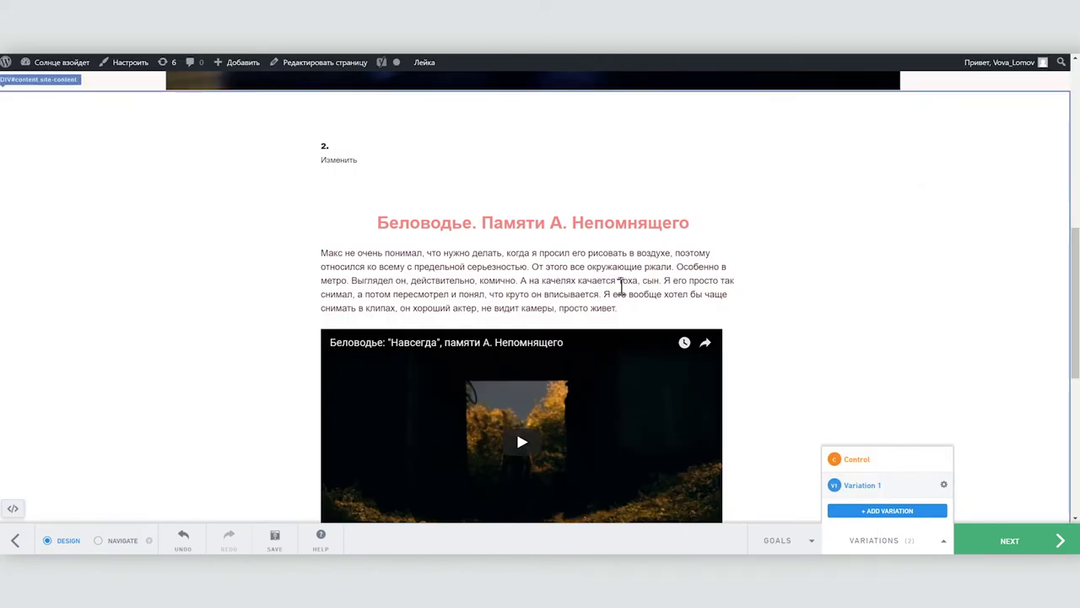
- Set the font size of the paragraph above the video to 26px and apply the style change
scroll(533, 270, "down", 2)
left_click(522, 166)
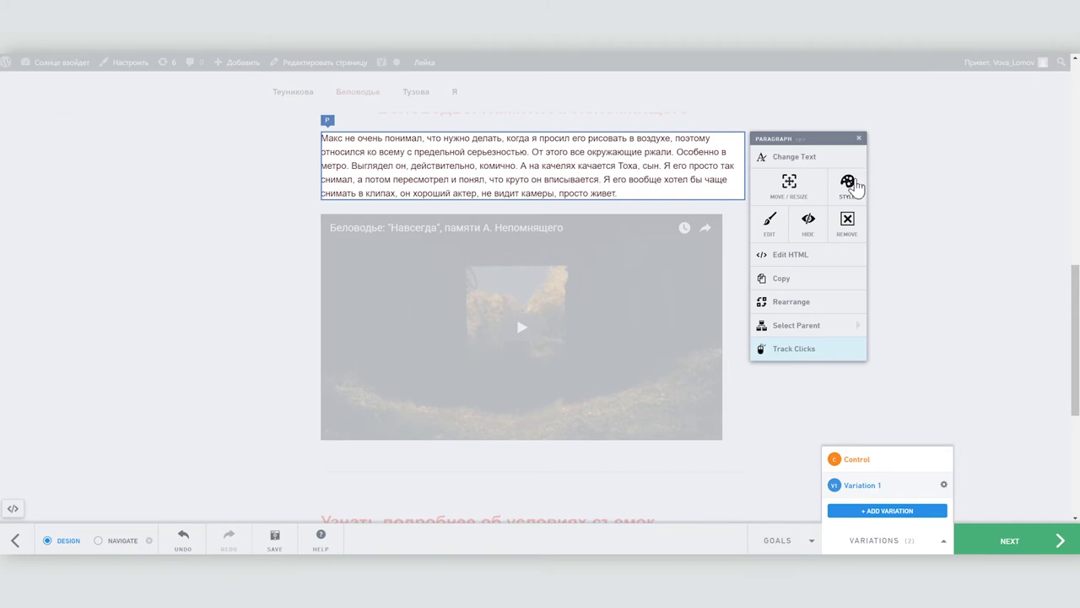
left_click(851, 184)
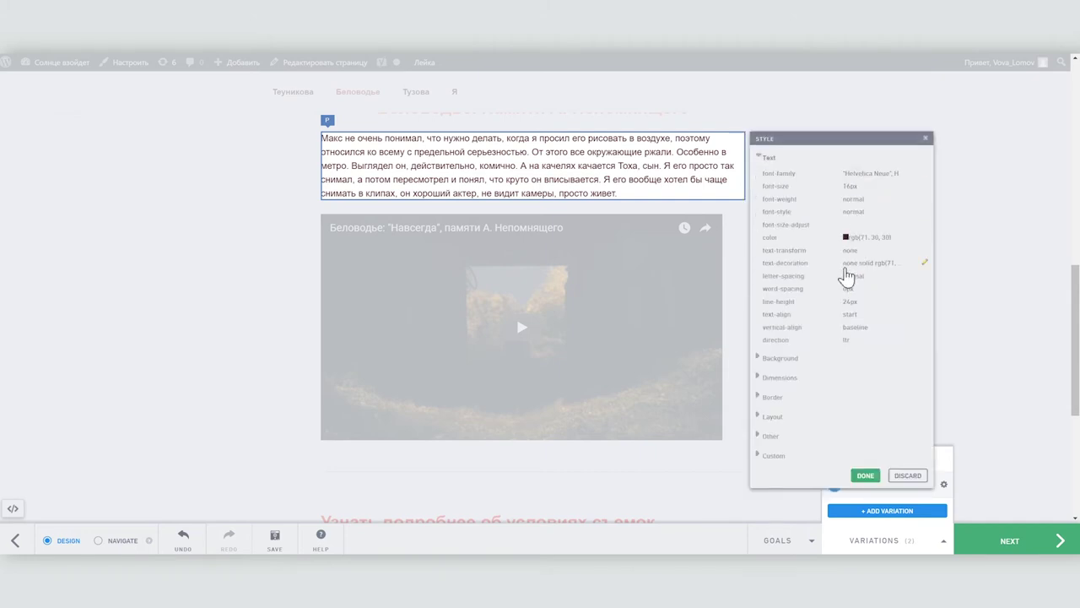
left_click(852, 187)
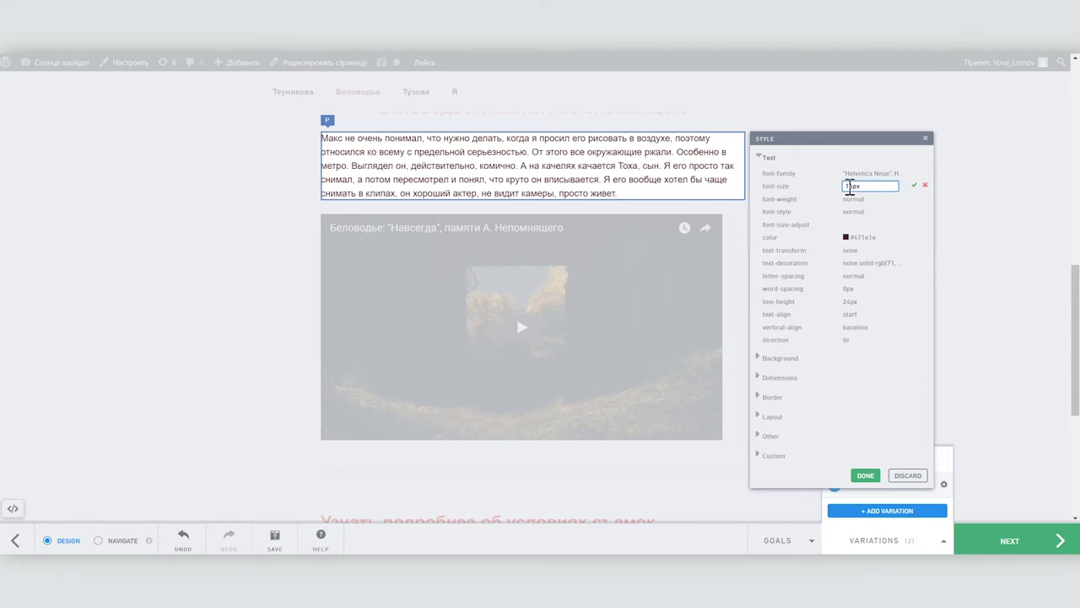
type("24px")
key("Return")
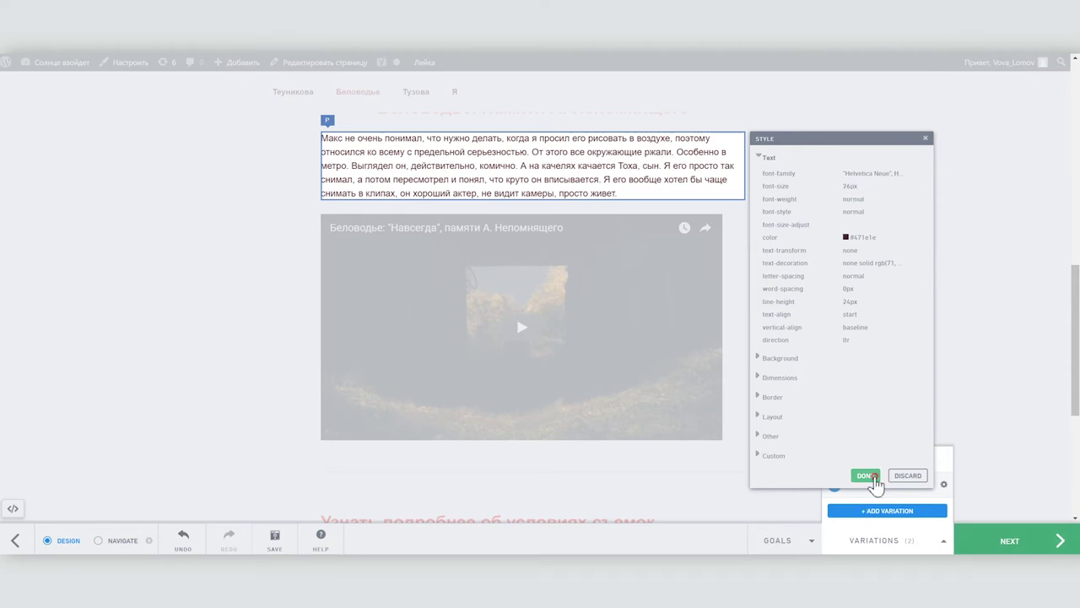
left_click(866, 475)
left_click(829, 337)
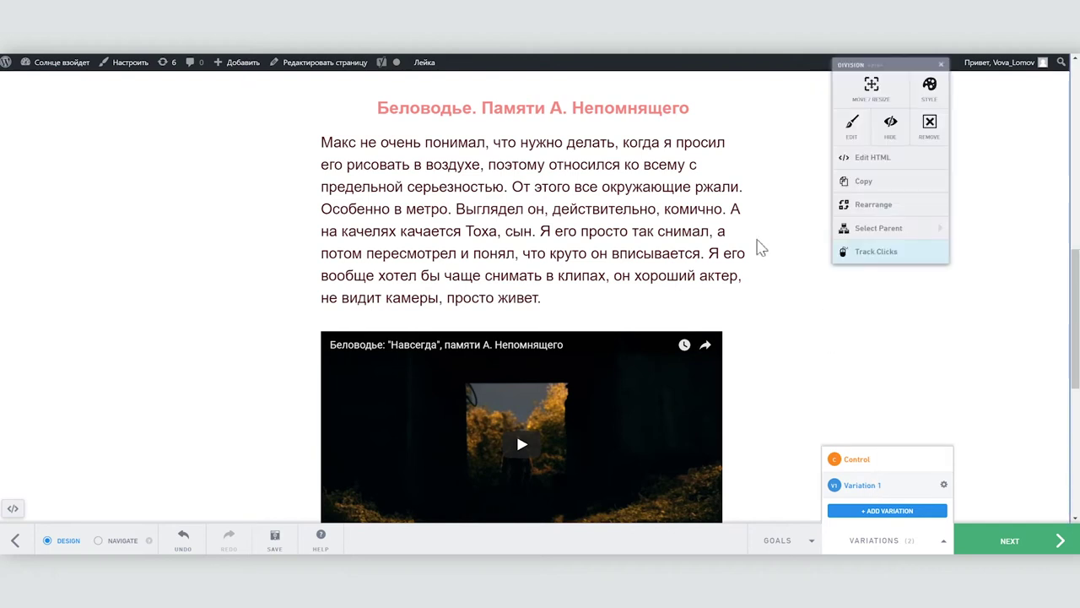
scroll(763, 243, "down", 1)
scroll(770, 242, "down", 3)
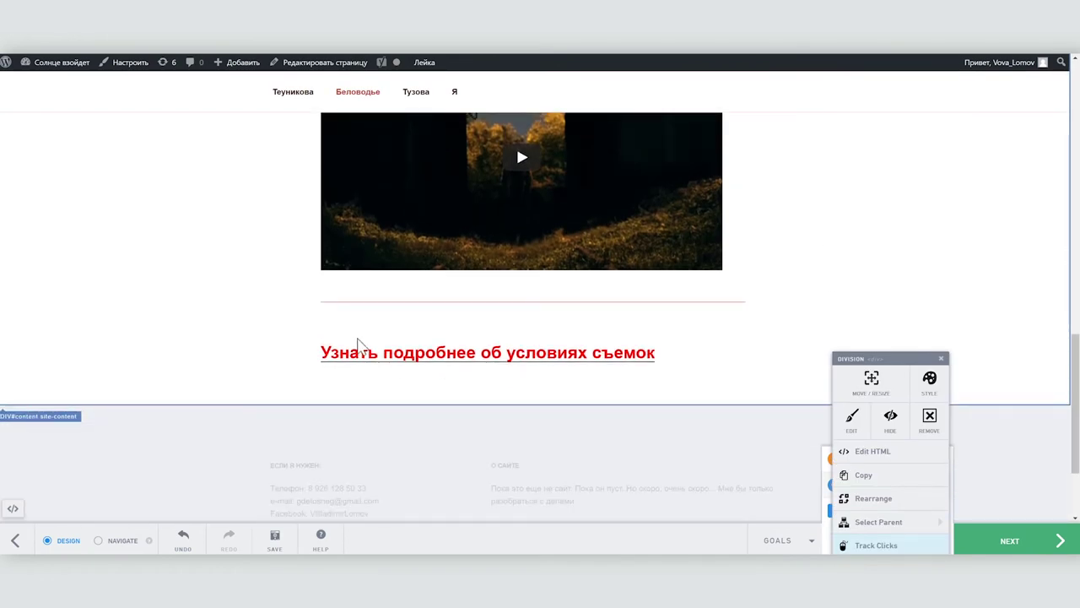
left_click(571, 327)
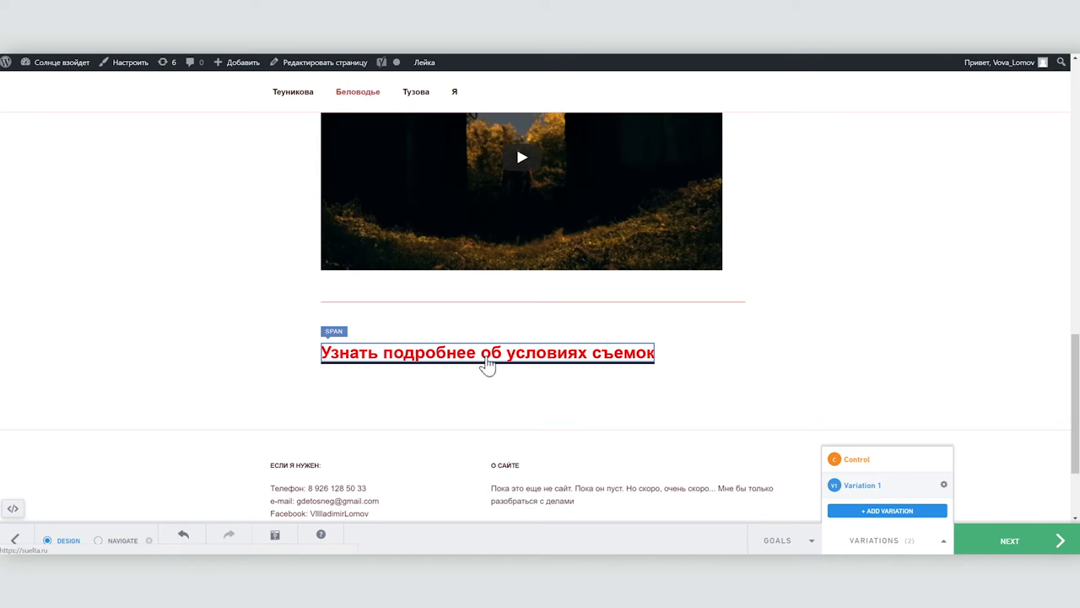
left_click(488, 362)
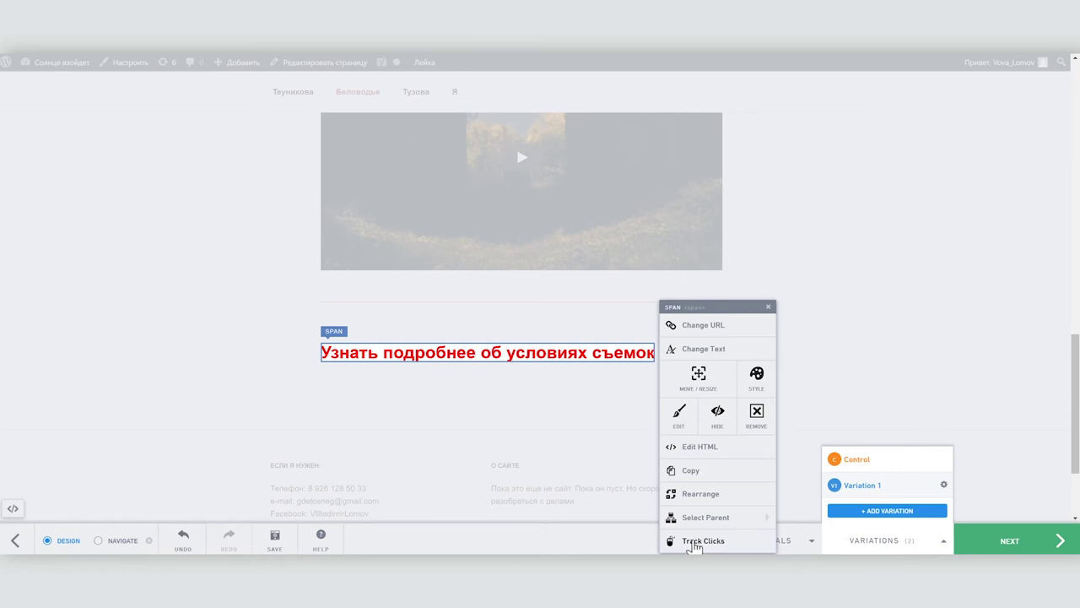
left_click(693, 541)
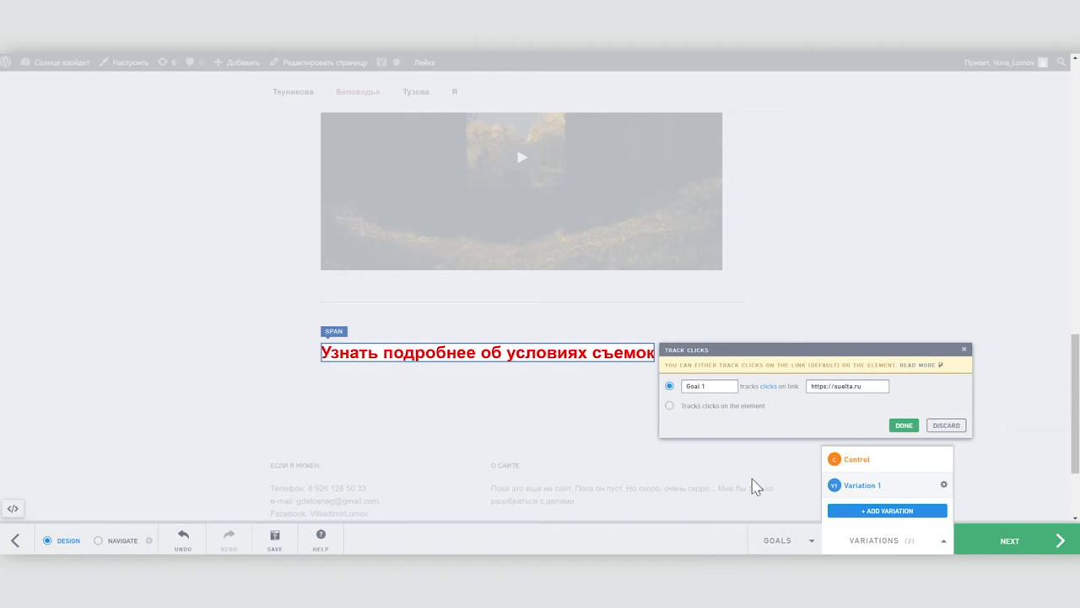
left_click(903, 425)
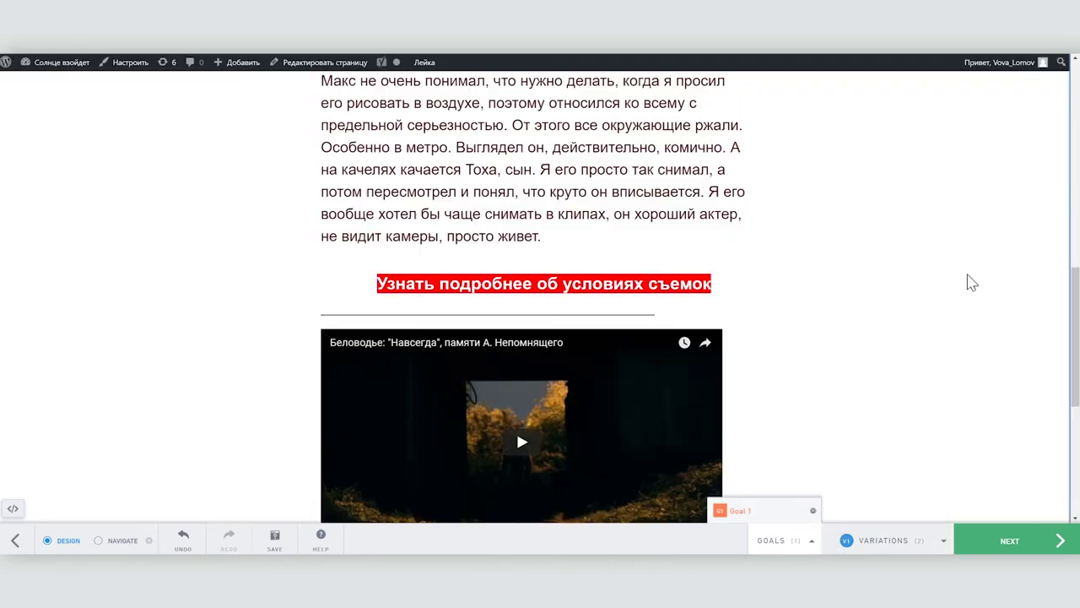
- Accept the goals and campaign settings for Campaign 5, finish the setup, and start the campaign immediately
scroll(983, 405, "down", 4)
left_click(995, 545)
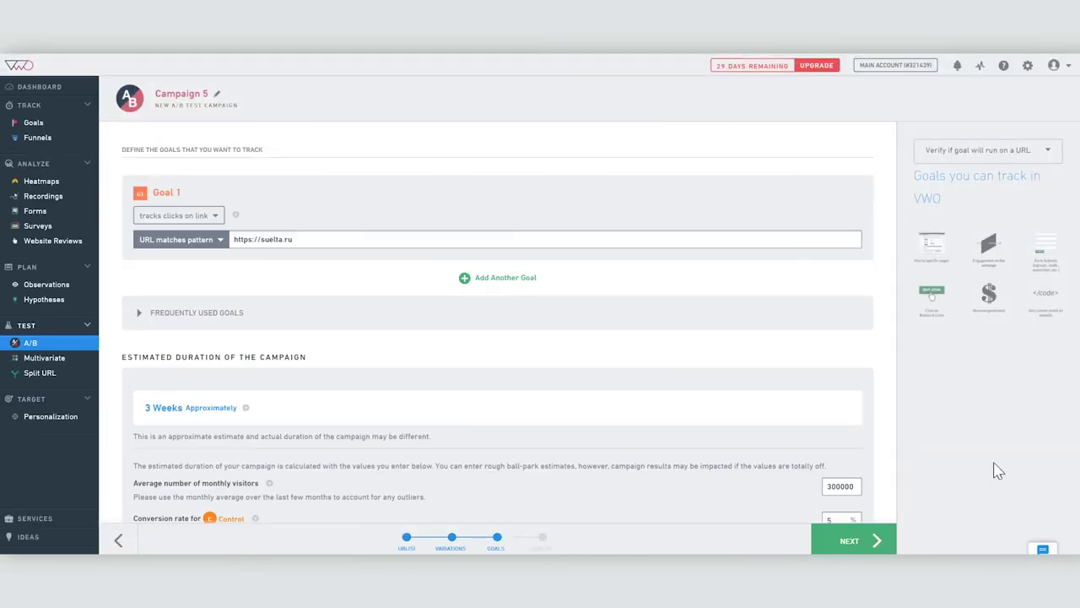
left_click(838, 541)
left_click(484, 339)
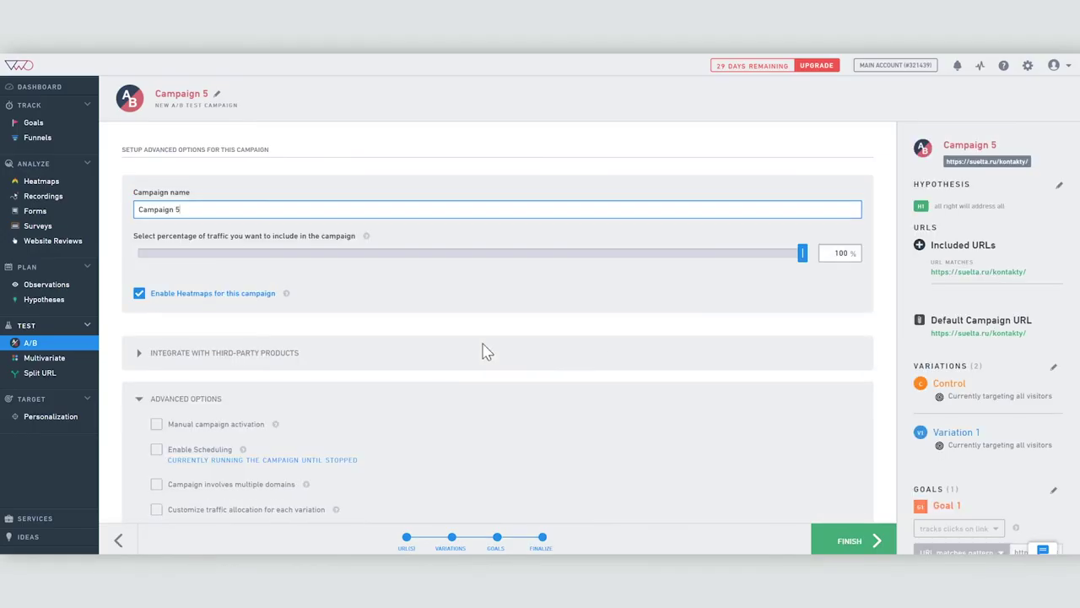
left_click(849, 540)
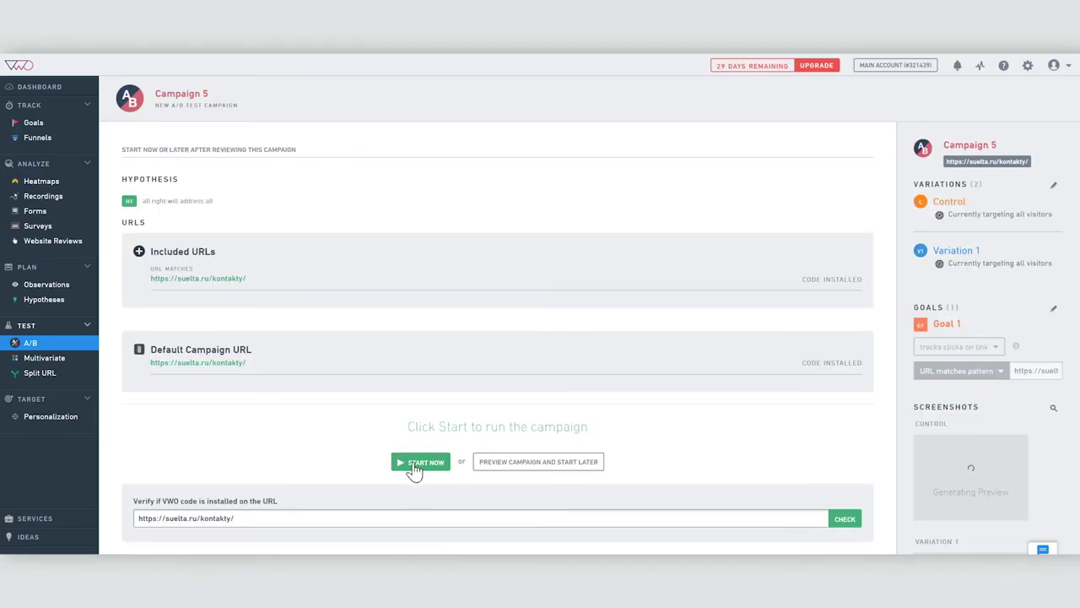
left_click(415, 464)
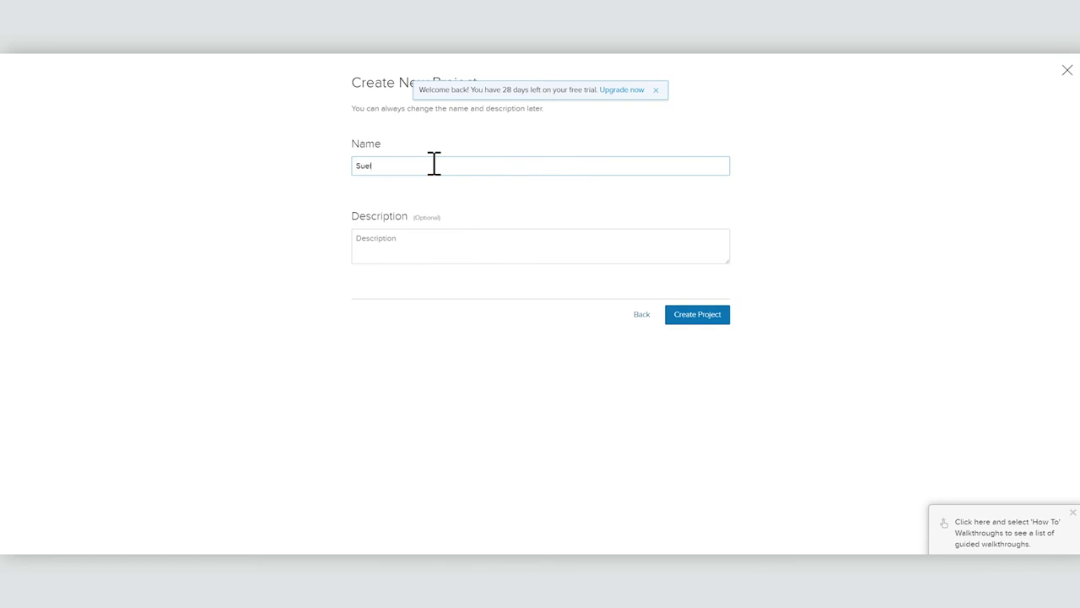
- In Optimizely, create a project named "Suelta 1" and begin a new experiment in it
type("a 1")
left_click(680, 316)
left_click(590, 475)
left_click(622, 503)
left_click(430, 159)
type("best")
left_click(364, 384)
left_click(393, 295)
type("https://suelta.ru/kontakty/")
left_click(444, 322)
left_click(376, 136)
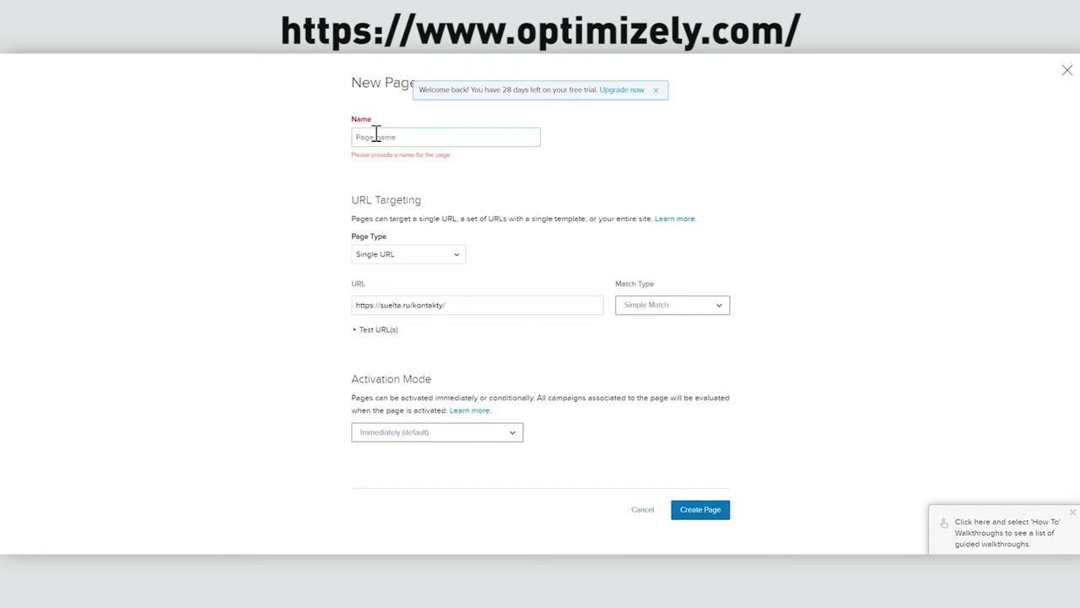
left_click(696, 513)
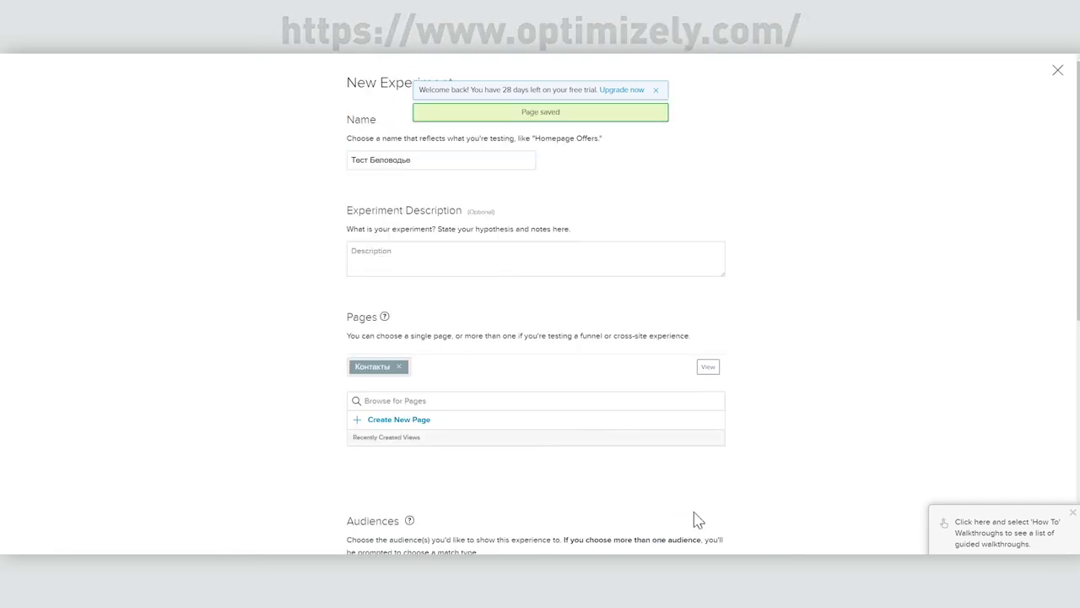
- Add the "Visit Page: Контакты" metric to the experiment, measuring an increase in unique conversions per visitor
scroll(697, 506, "down", 10)
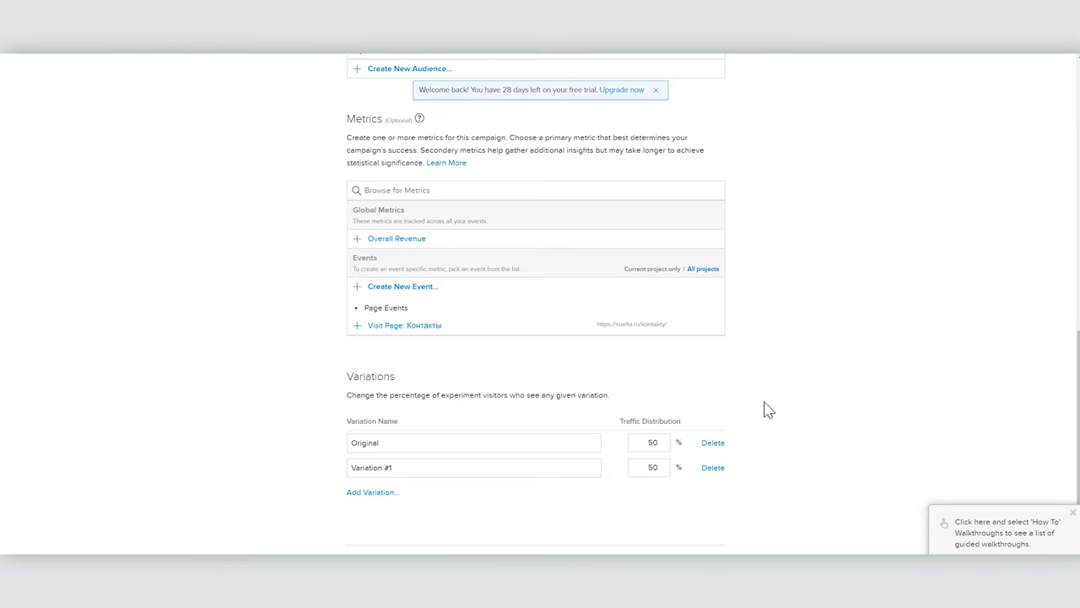
left_click(420, 331)
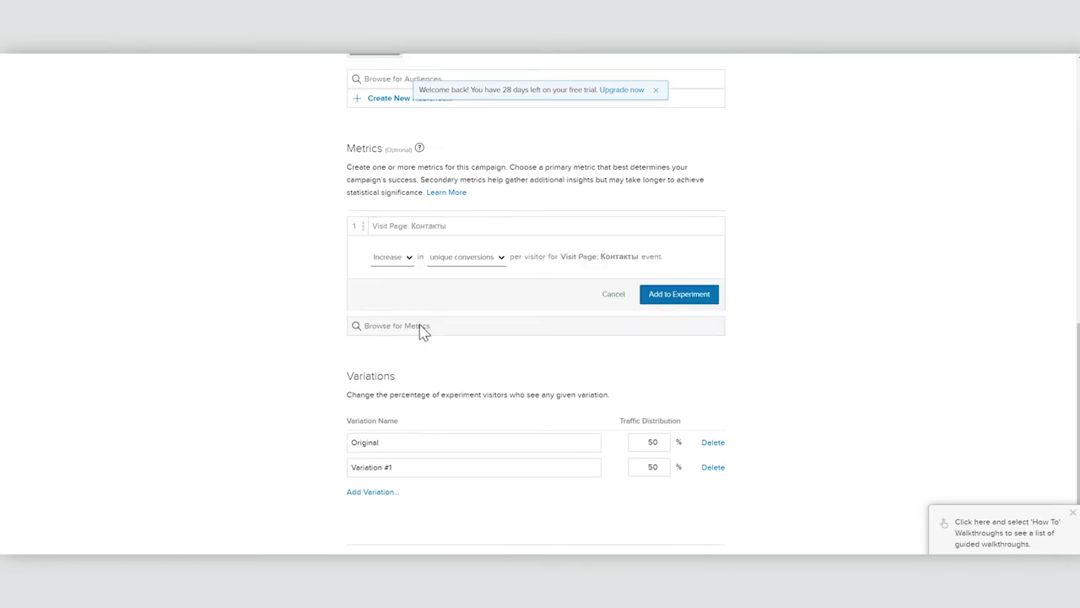
left_click(664, 295)
- Distribute the traffic as 75% to Original and 25% to Variation #1, and create the experiment
double_click(651, 482)
type("75")
left_click(662, 511)
type("25")
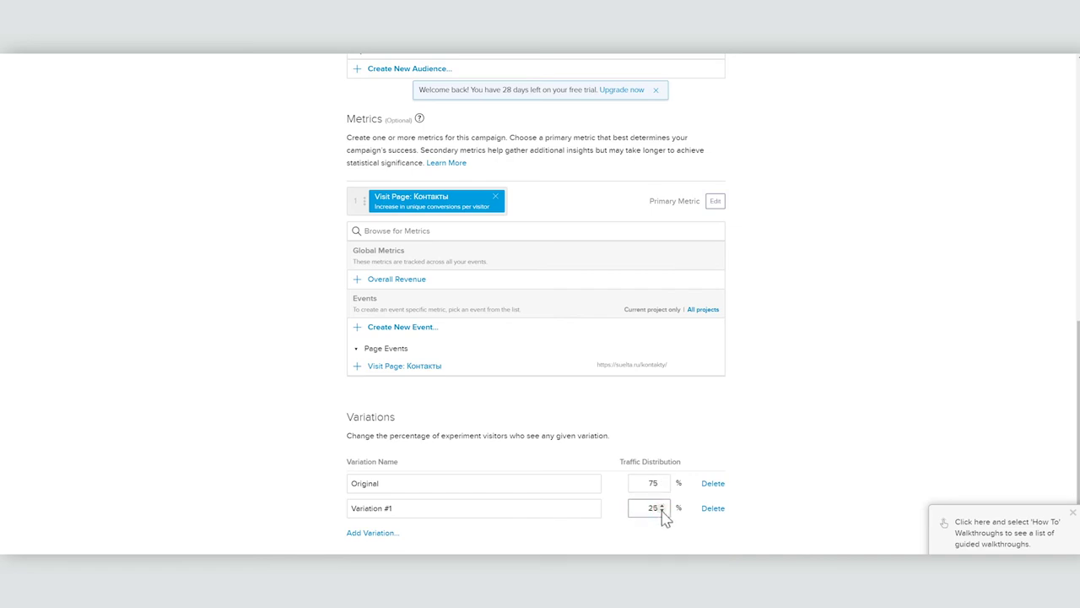
scroll(801, 460, "down", 1)
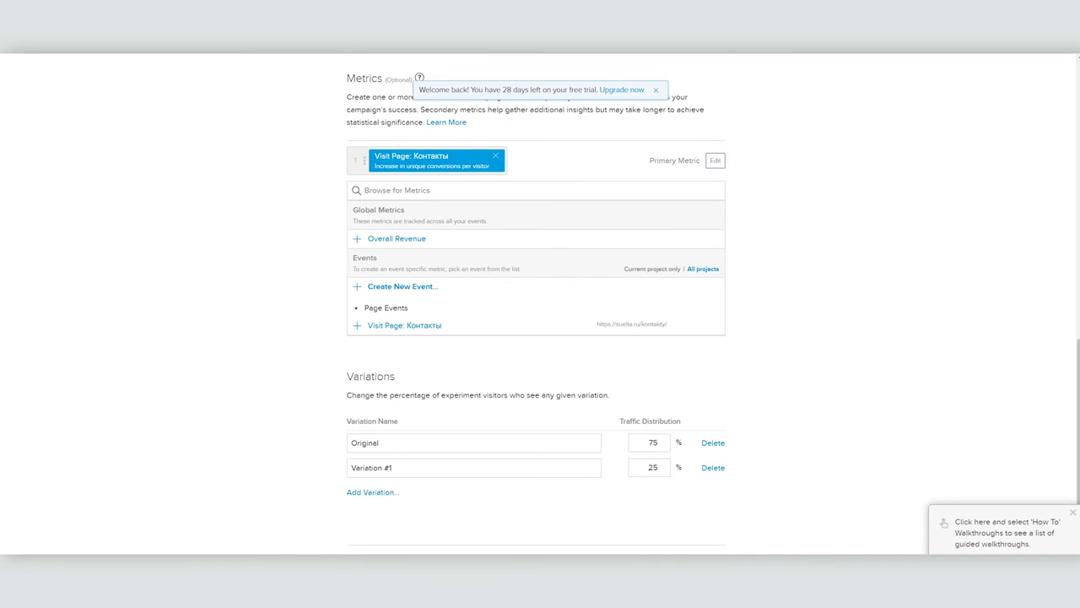
scroll(685, 536, "down", 1)
left_click(666, 523)
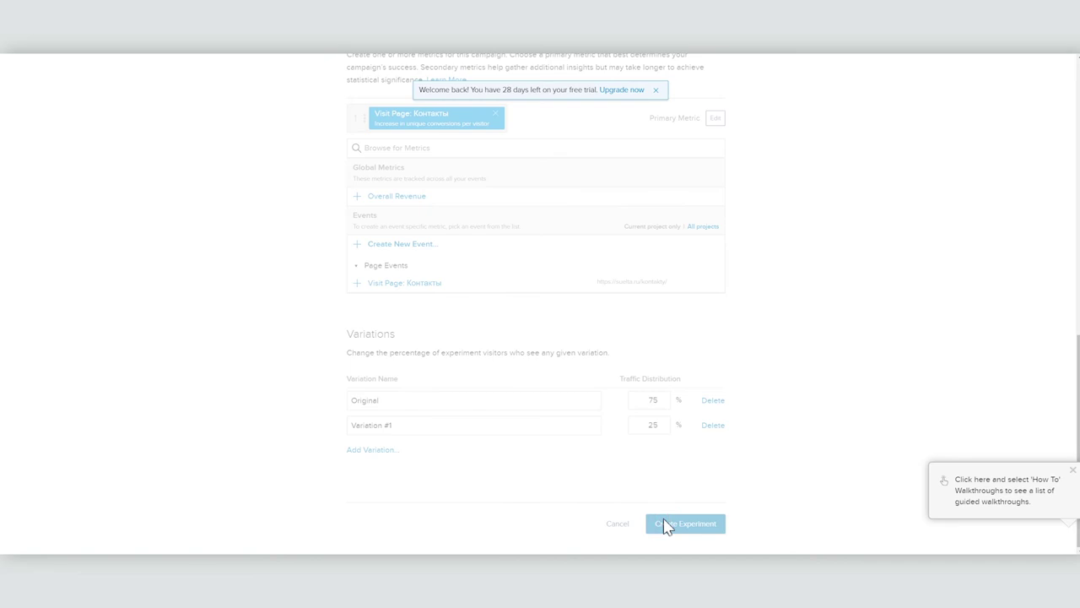
- Open the Original variation, set the "Беловодье" heading's text colour to red rgba(237, 0, 0, 1), and save the change
left_click(273, 143)
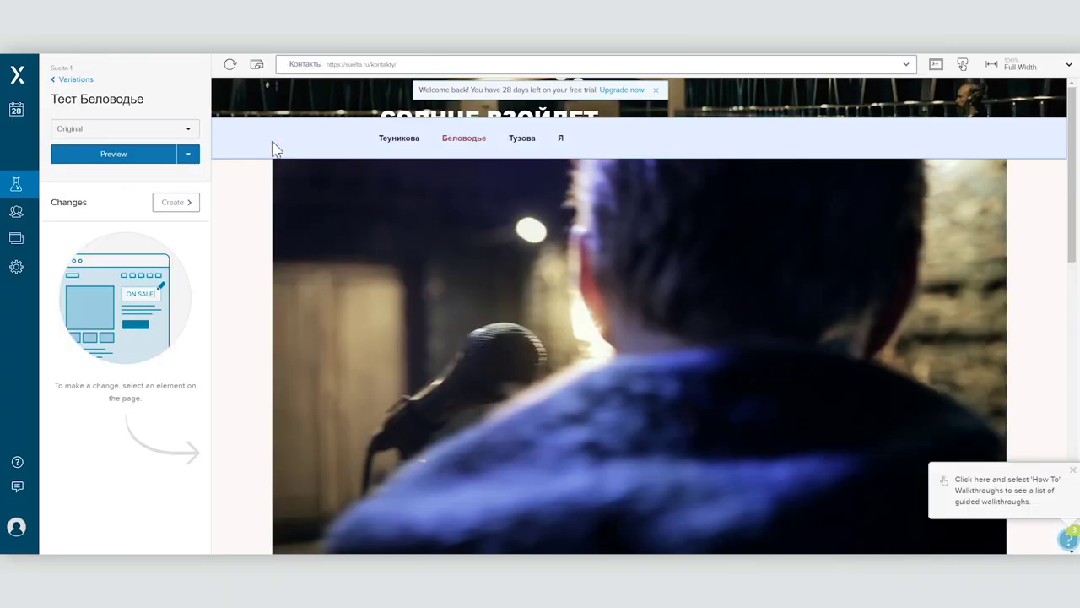
scroll(591, 337, "down", 10)
left_click(643, 158)
scroll(126, 354, "down", 5)
left_click(73, 434)
left_click(68, 513)
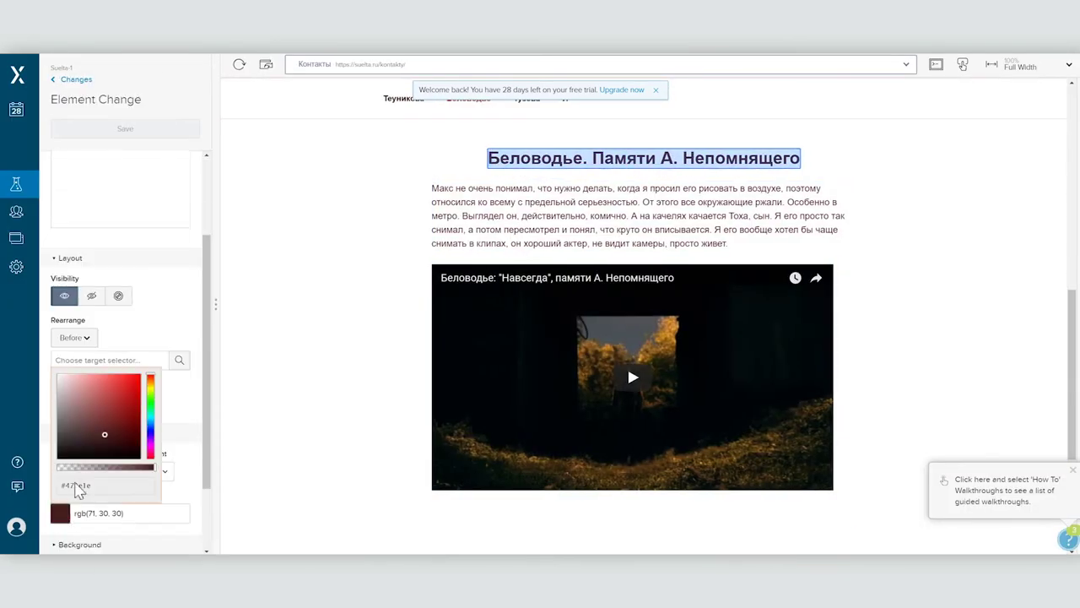
left_click(138, 380)
scroll(169, 386, "down", 3)
left_click(109, 482)
left_click(557, 223)
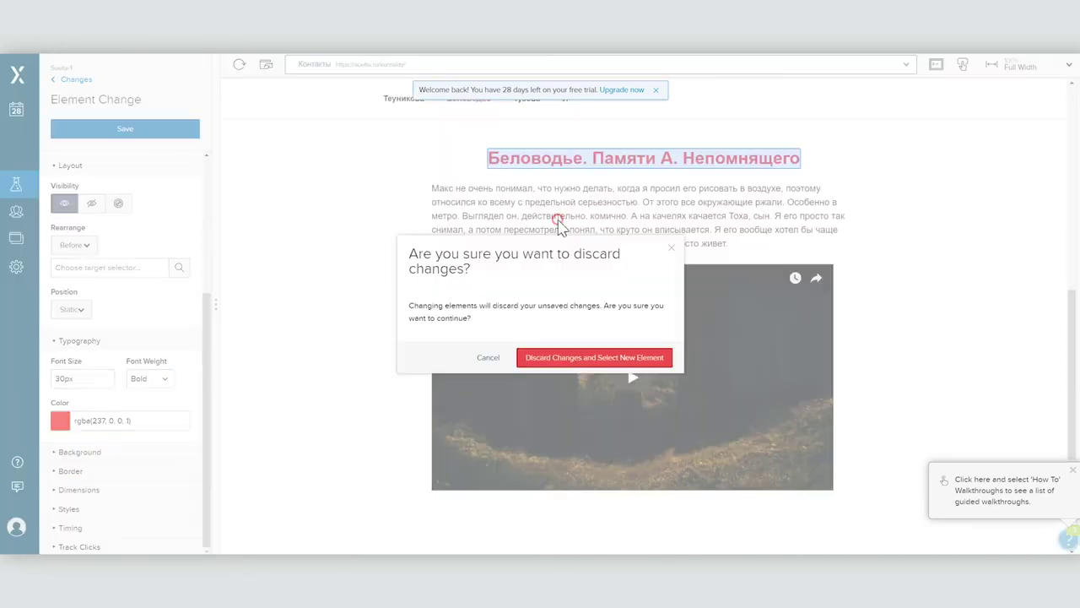
left_click(90, 135)
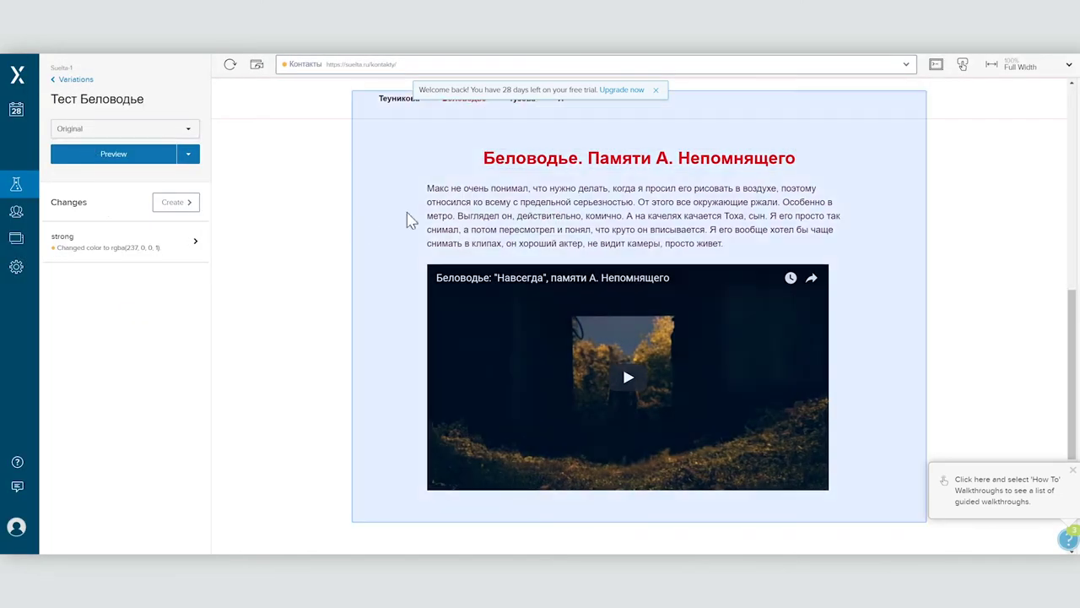
- Set the background colour of the paragraph above the video to pink rgba(255, 188, 188, 1) and save the change
left_click(428, 216)
scroll(195, 429, "down", 4)
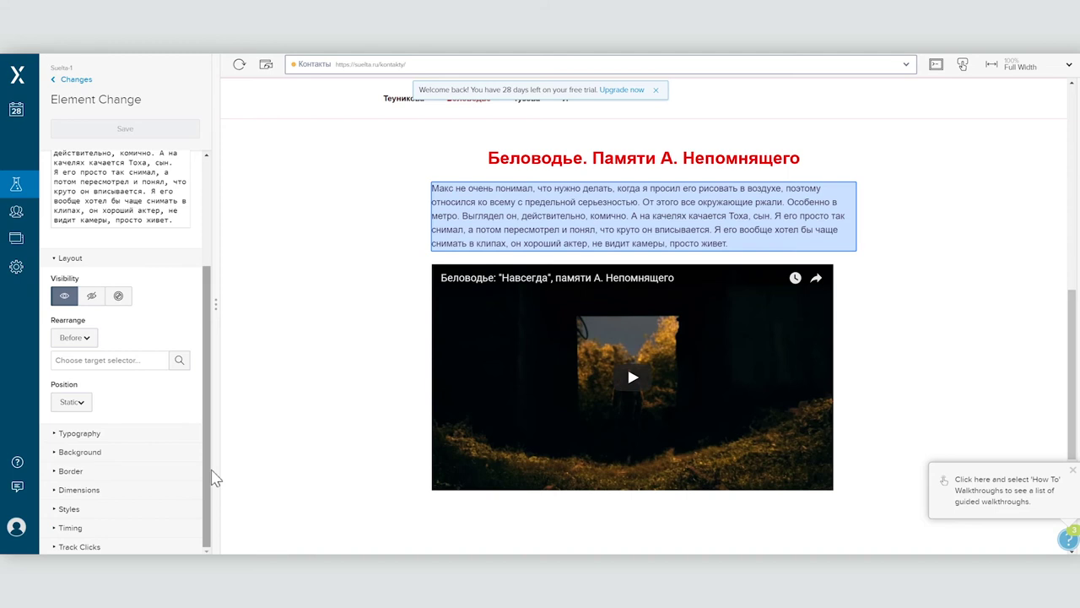
left_click(79, 451)
left_click(60, 492)
left_click(132, 386)
left_click(78, 351)
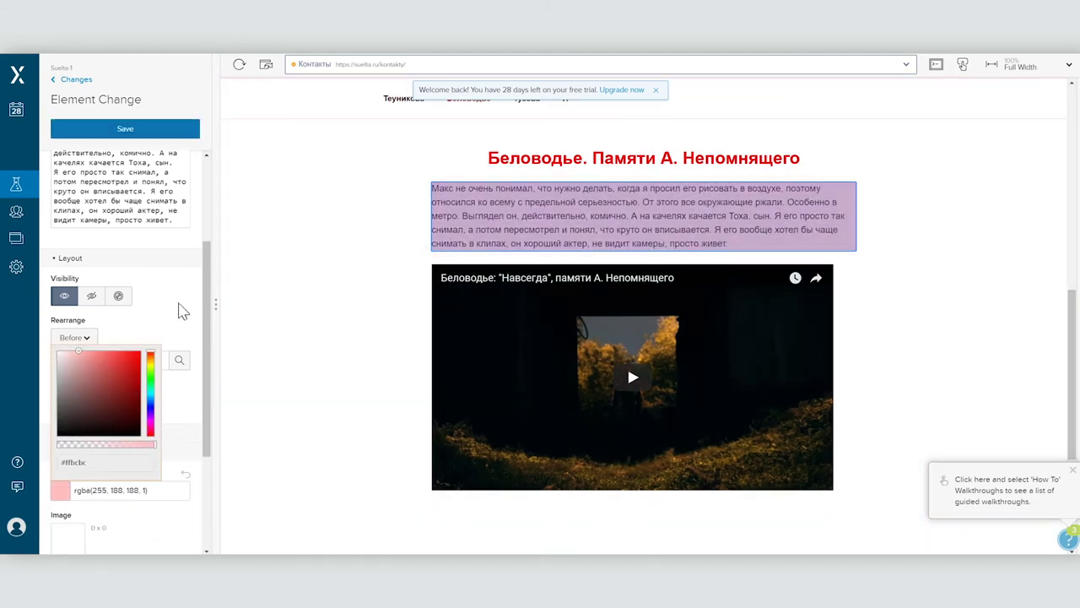
left_click(160, 133)
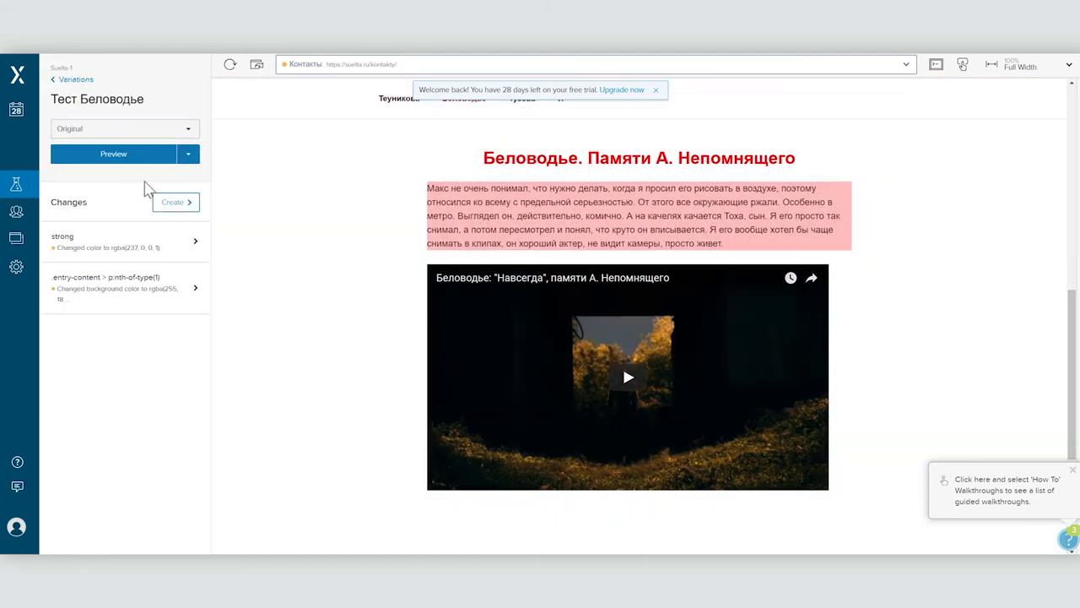
- Return to the variations list and start the "Тест Беловодье" experiment, confirming the start
left_click(75, 79)
left_click(125, 143)
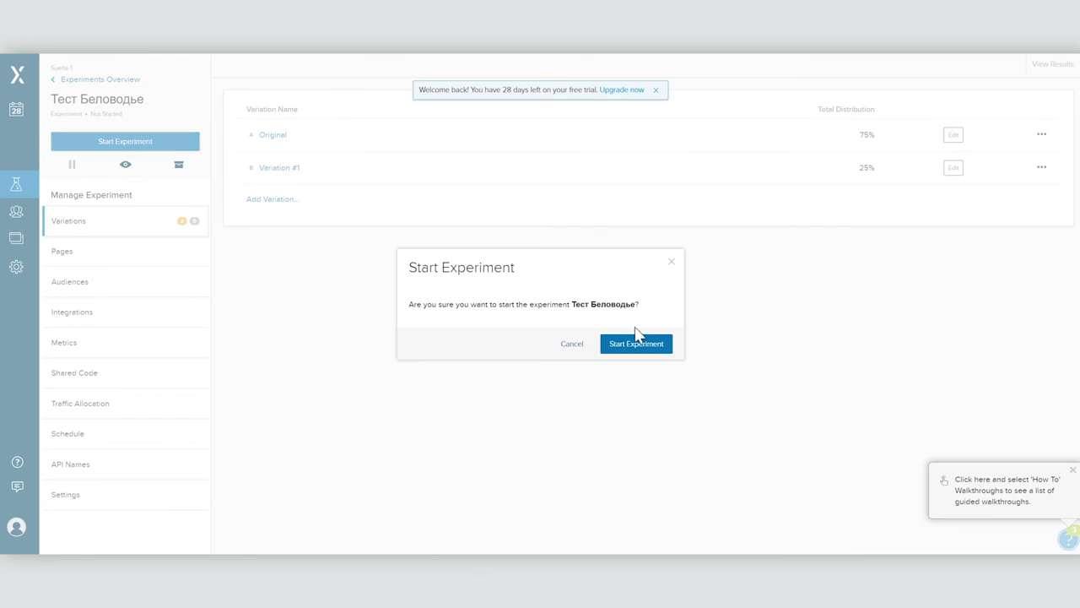
left_click(632, 350)
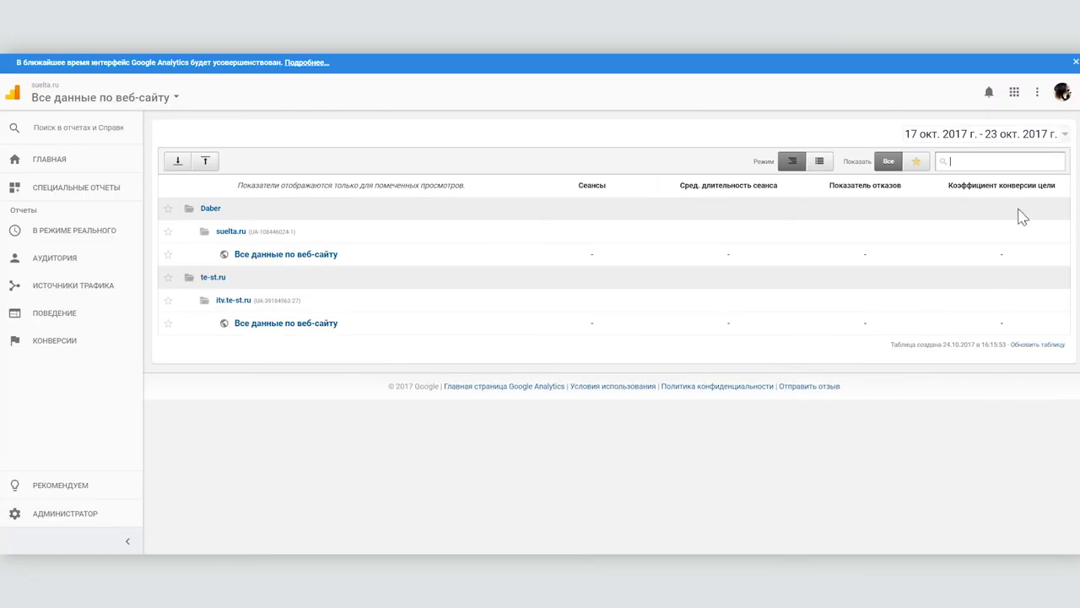
- Switch from Google Analytics to Google Optimize, decline the newsletters, and accept the terms to set up the account
left_click(1012, 93)
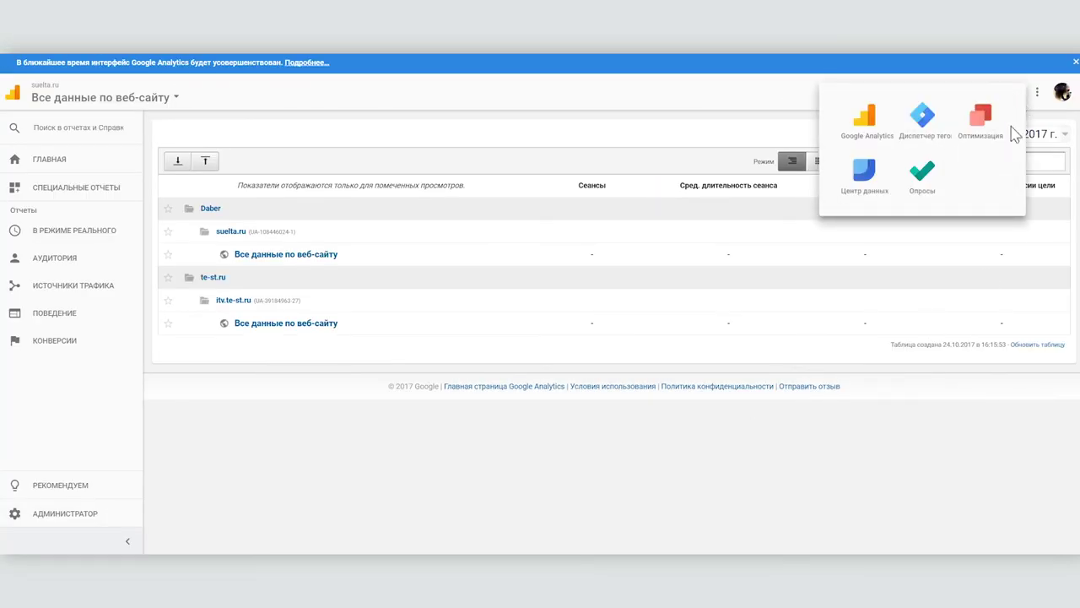
left_click(982, 116)
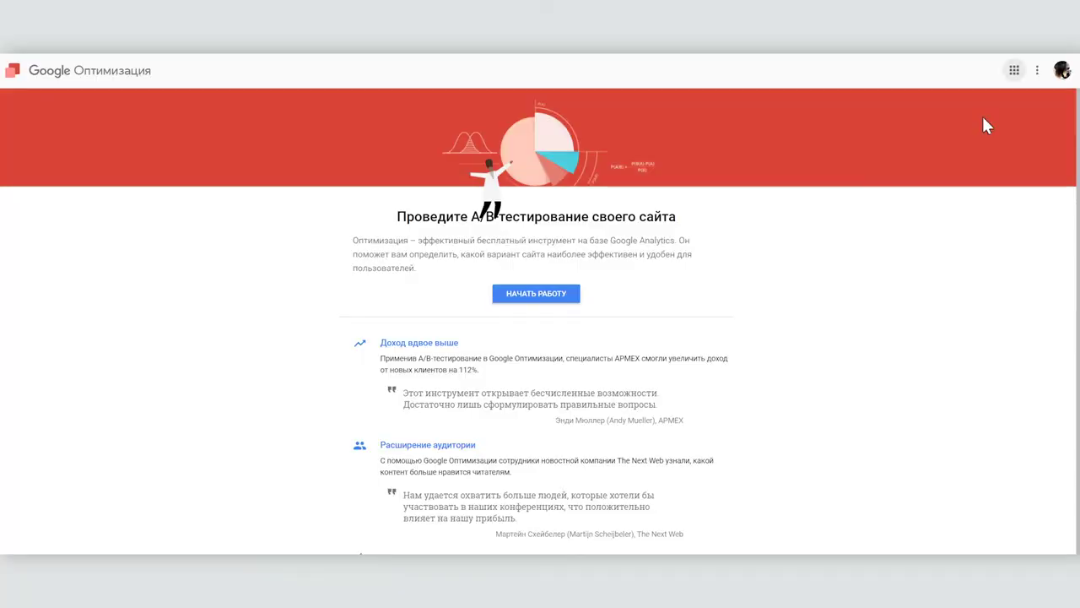
left_click(536, 293)
left_click(314, 172)
left_click(540, 422)
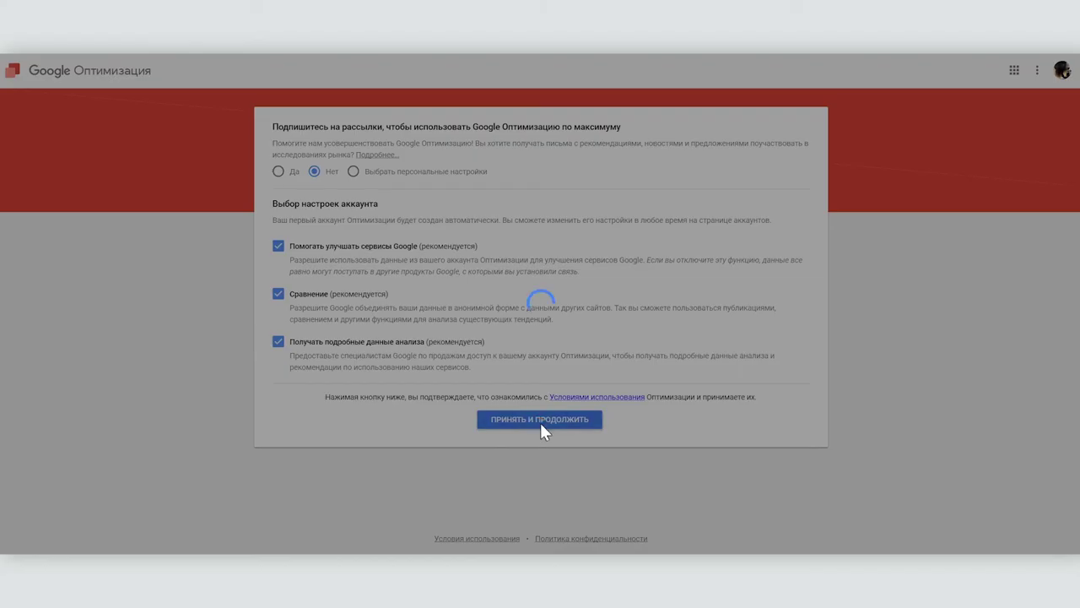
left_click(769, 141)
type("Светлая")
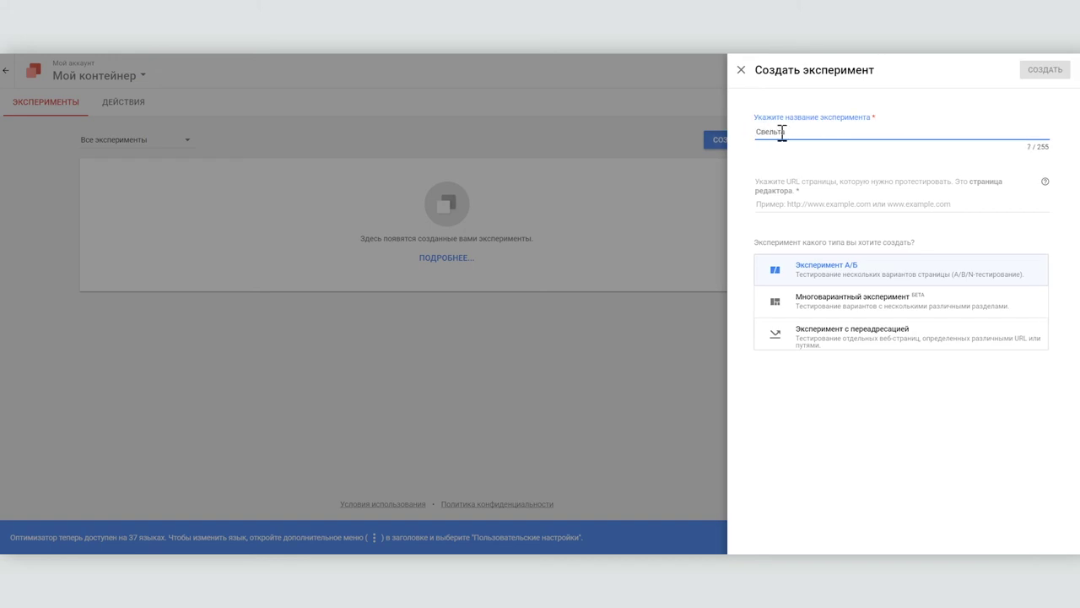
left_click(790, 200)
type("https://svelta.ru/glavnaya-stranitsa/")
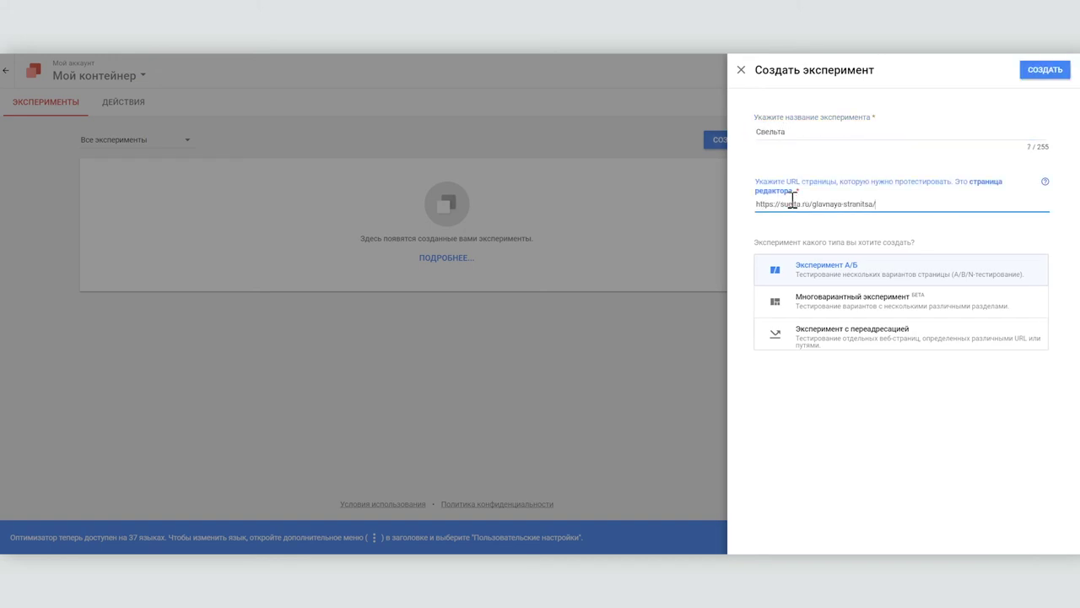
left_click(1043, 71)
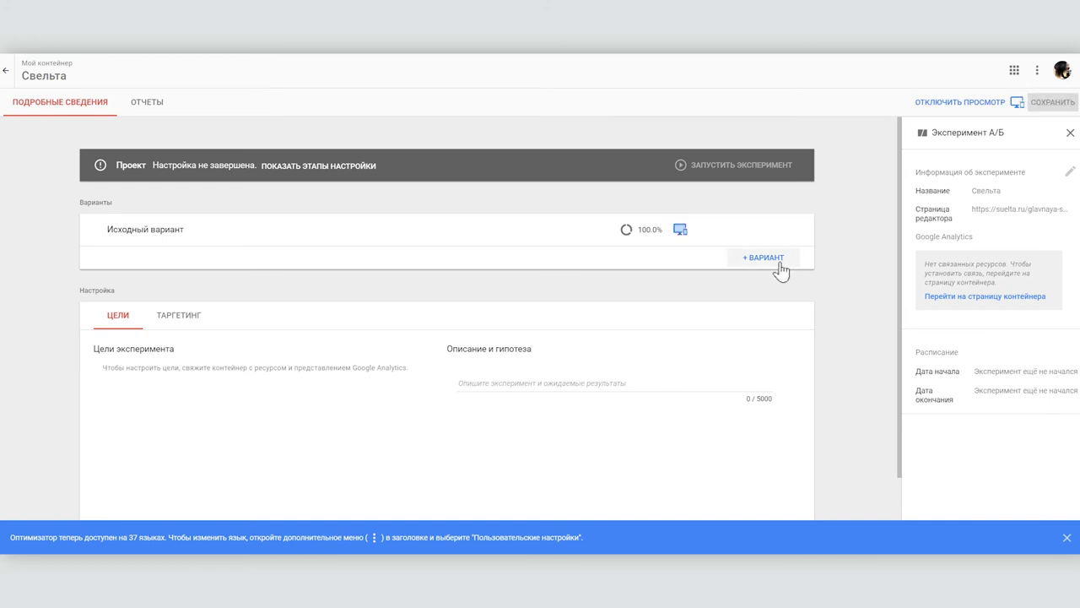
left_click(772, 259)
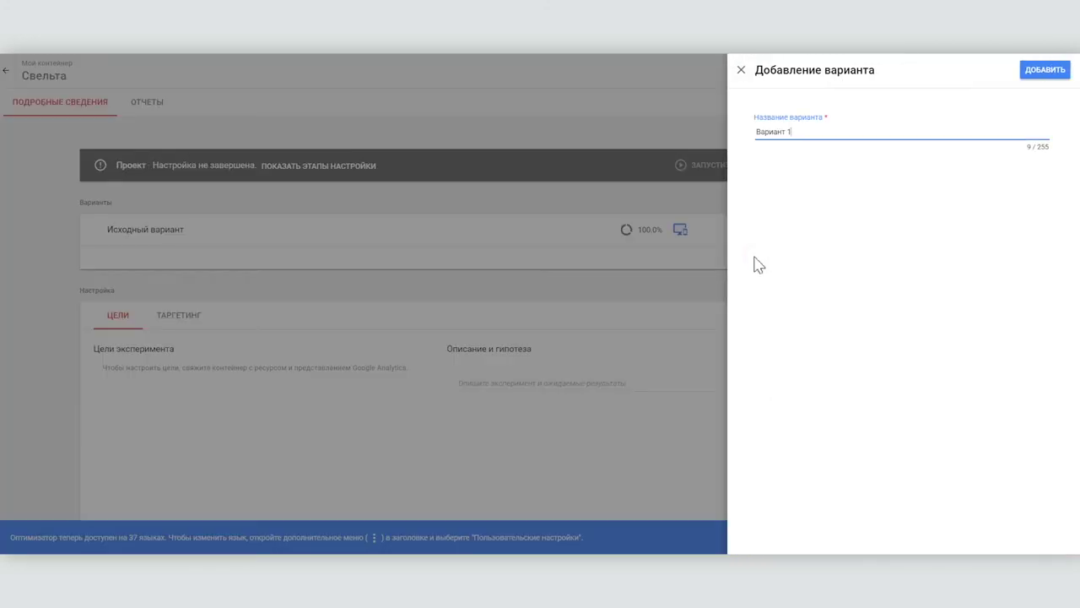
left_click(1044, 73)
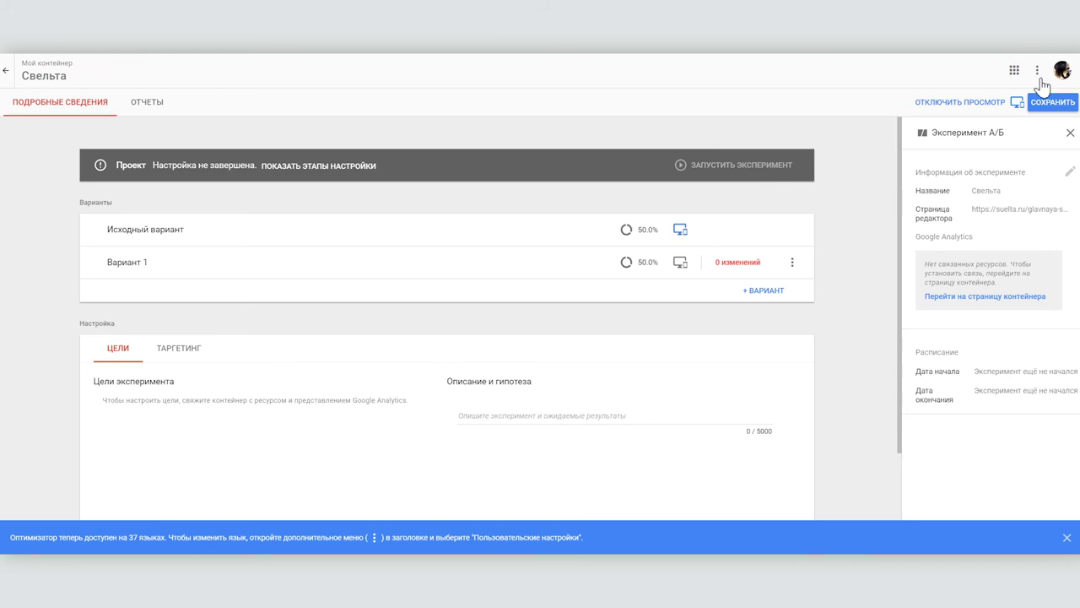
- Install the Google Optimize browser extension and open "Вариант 1" in the visual editor
left_click(747, 262)
left_click(573, 325)
left_click(652, 363)
left_click(563, 165)
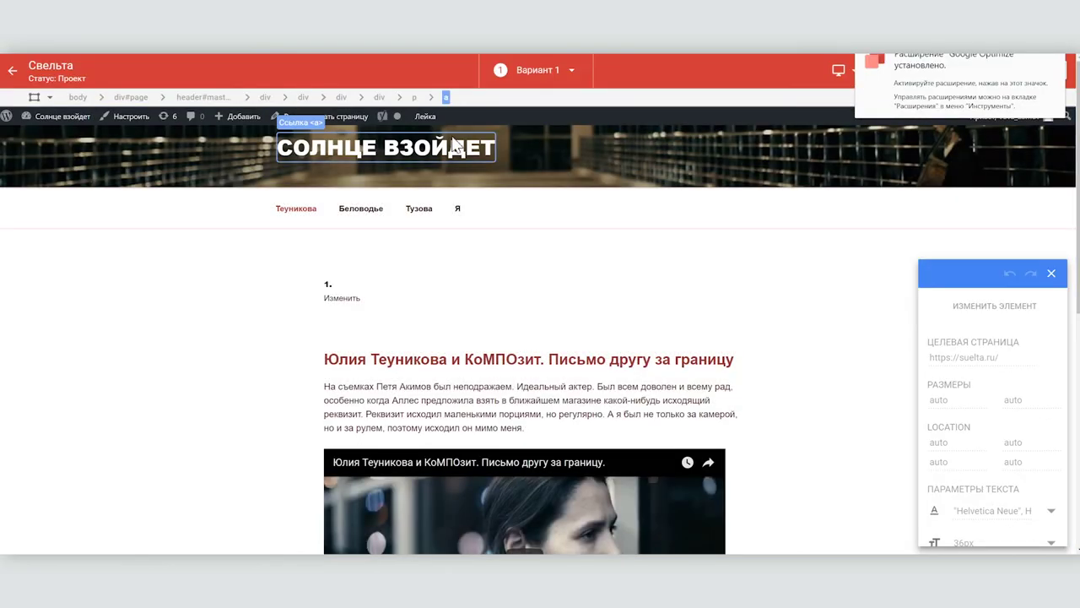
- Set the font size of the paragraph above the video to 20px and open its element-editing options
left_click(469, 390)
left_click(1049, 504)
left_click(977, 501)
left_click(994, 306)
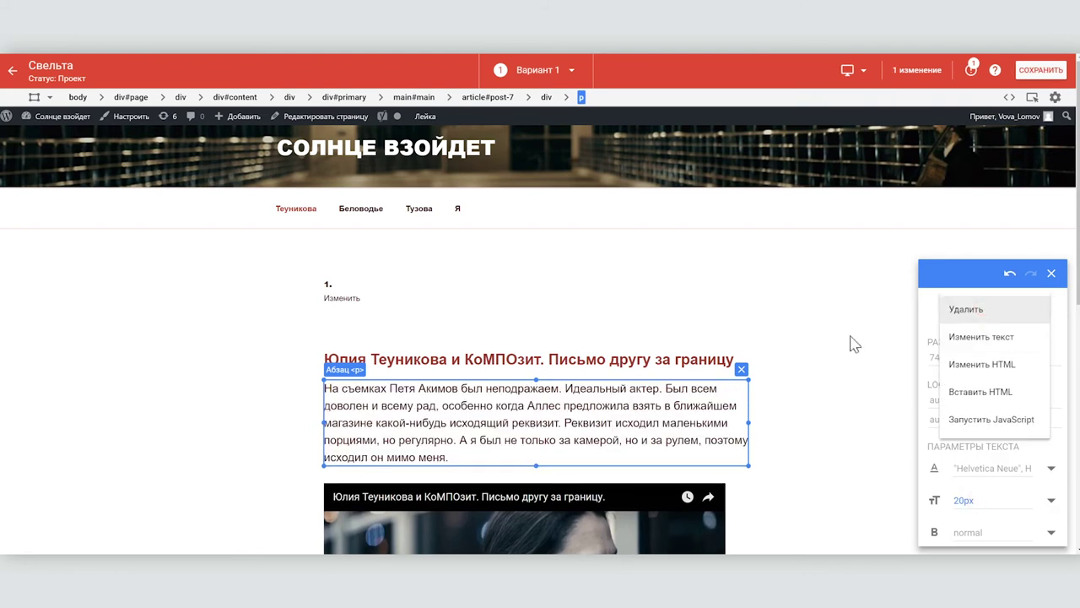
- Save the changes to "Вариант 1" and link the container to the suelta.ru Google Analytics property with the view "Все данные по веб-сайту"
left_click(1041, 69)
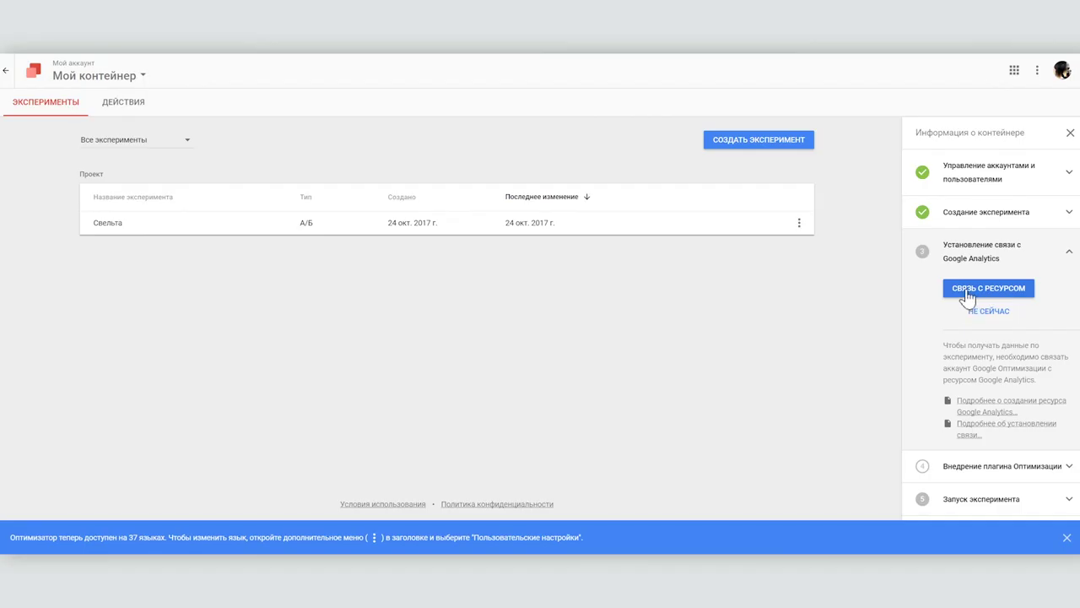
left_click(967, 290)
left_click(1040, 125)
left_click(1037, 140)
left_click(1037, 73)
- Complete both stages of the Optimize plugin setup, selecting the plugin line and the code that prevents unstable page display
left_click(993, 334)
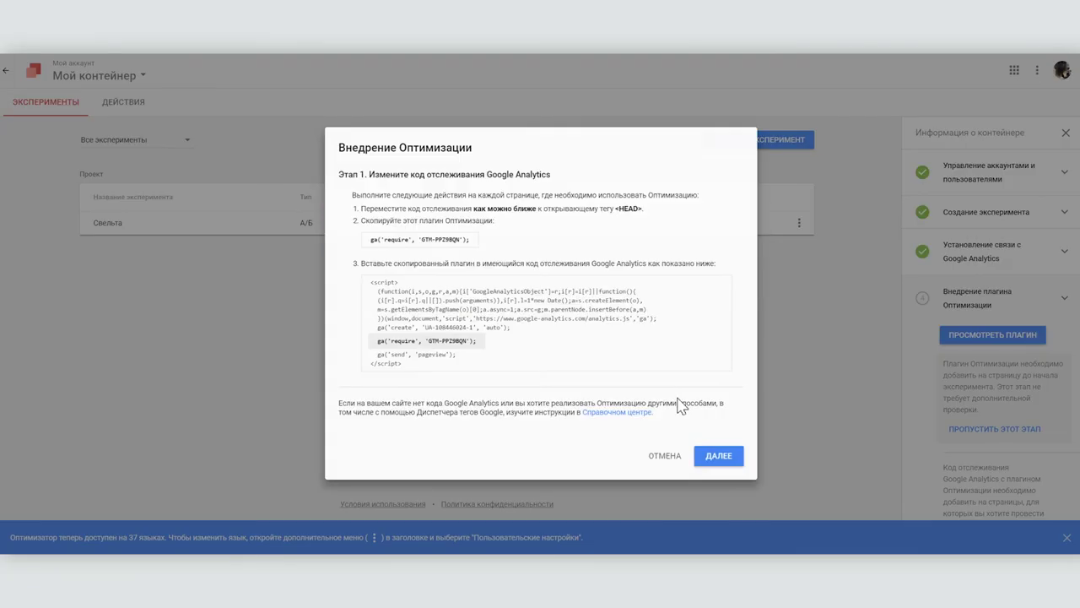
left_click(365, 240)
left_click(717, 456)
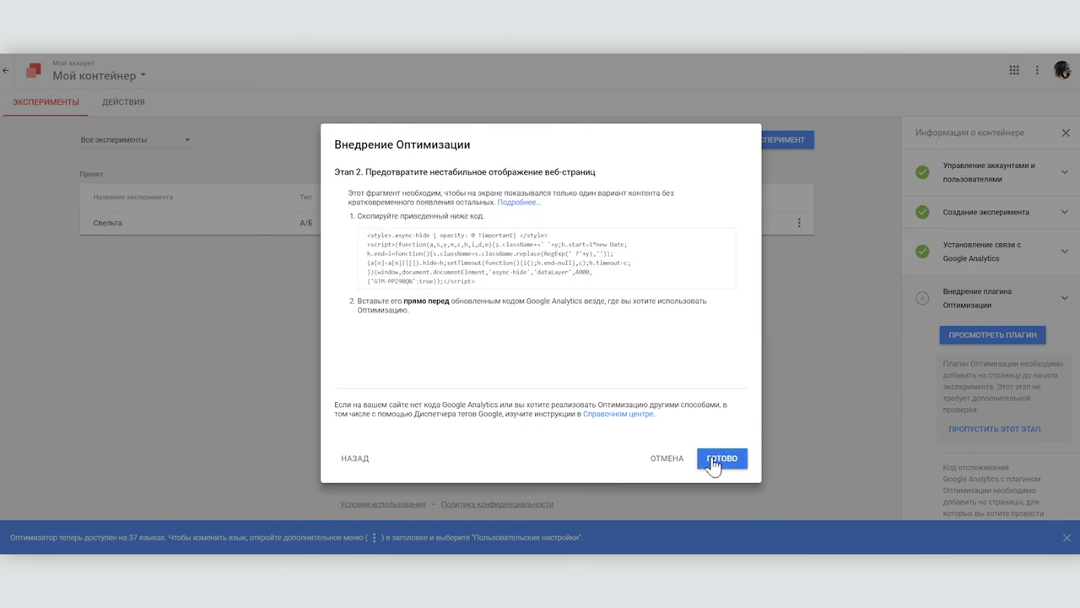
left_click(364, 239)
left_click(718, 458)
left_click(111, 224)
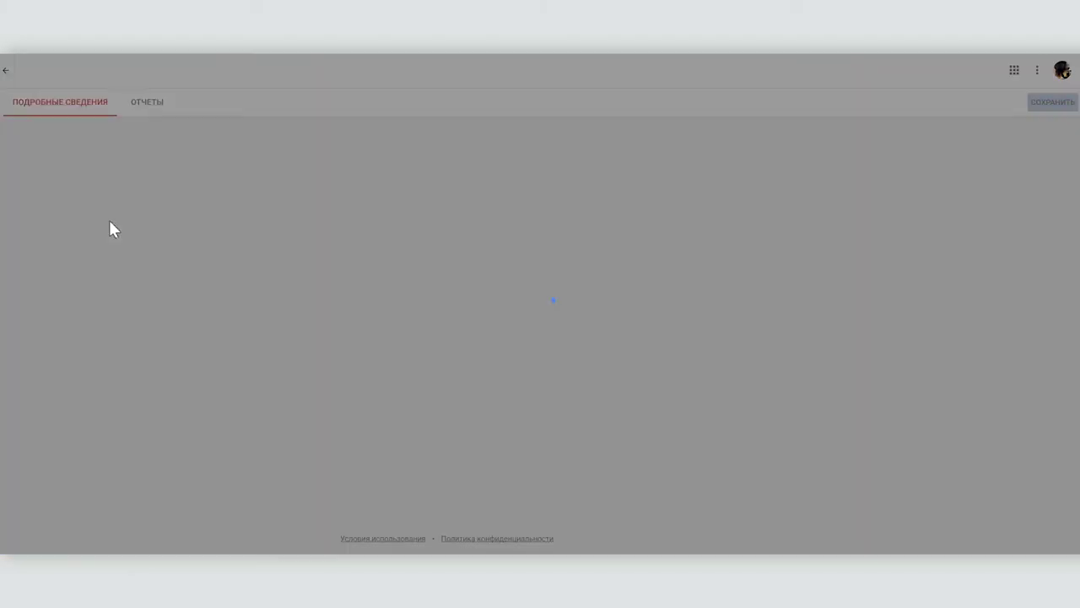
left_click(740, 408)
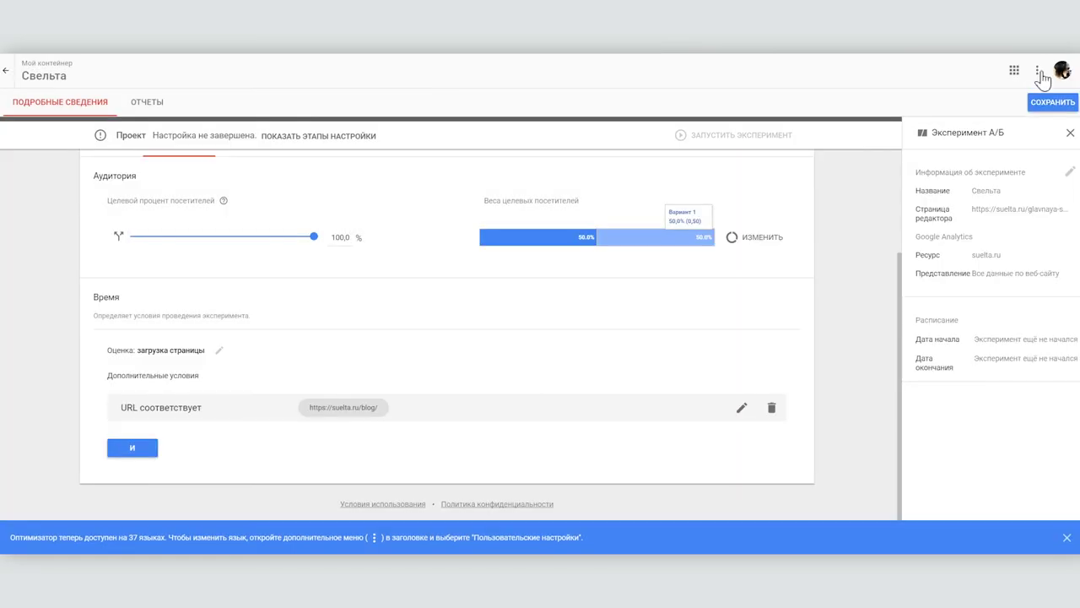
left_click(1048, 102)
left_click(723, 135)
left_click(693, 351)
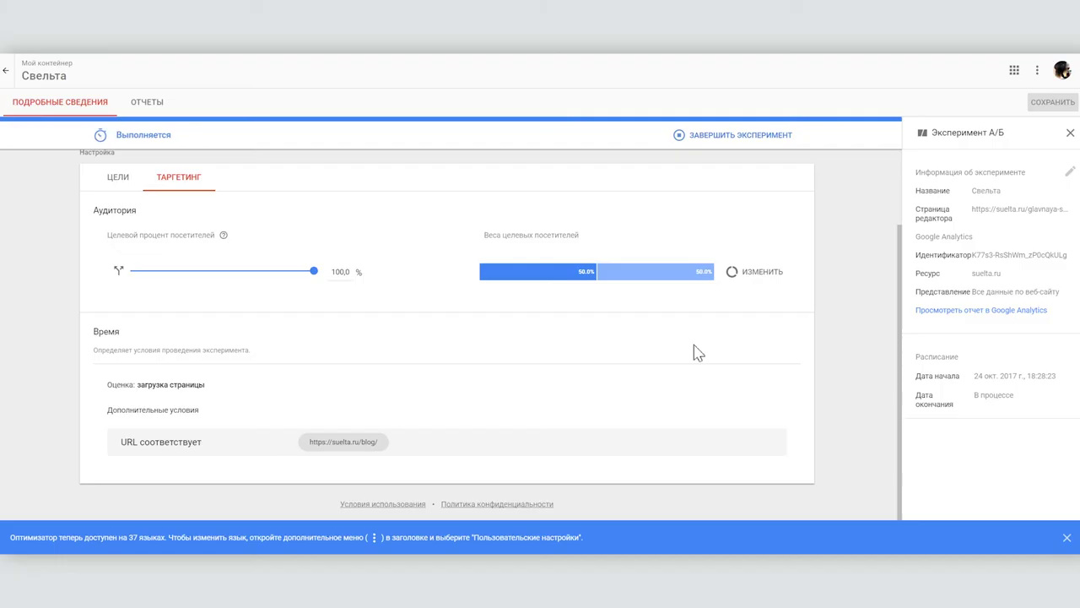